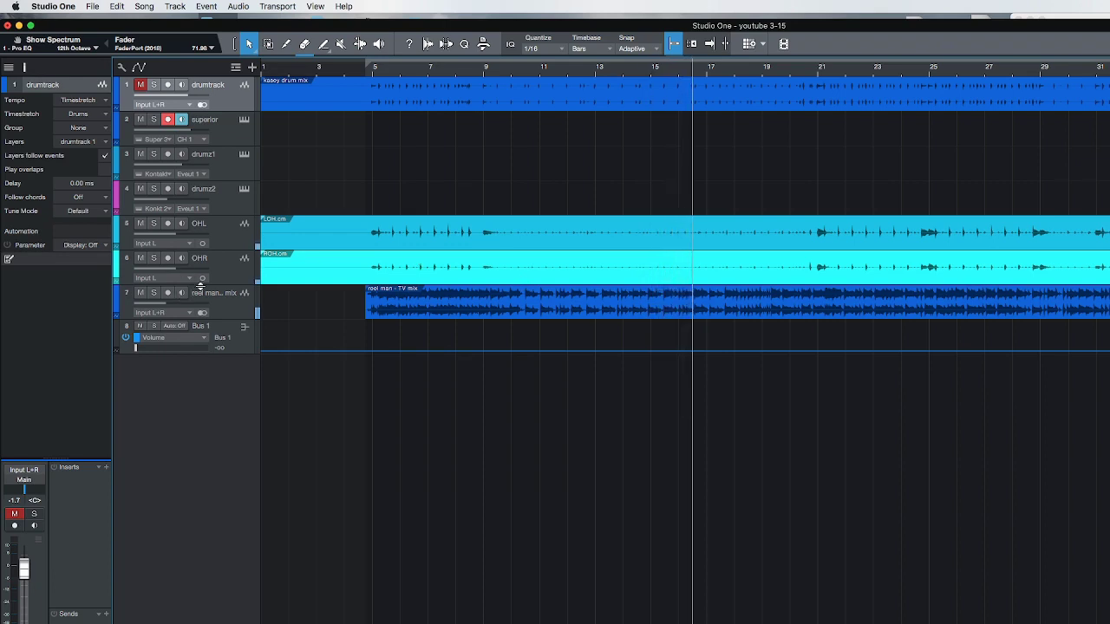
Mute the reel man mix track, leave drumtrack unmuted, and play back the original drum mix
click(142, 293)
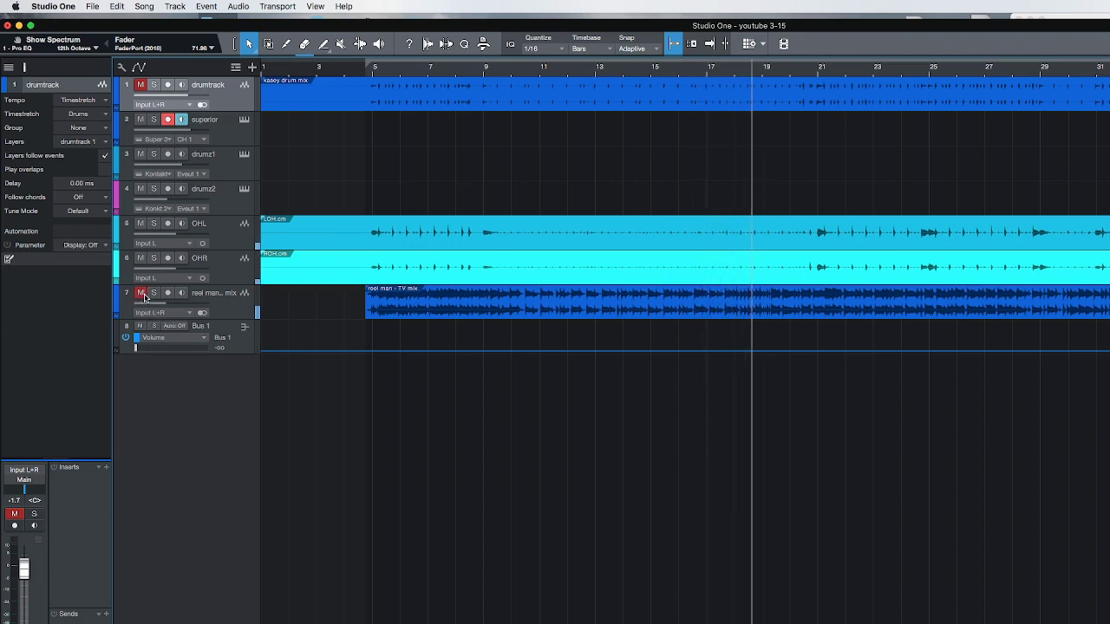
click(141, 84)
key(space)
click(142, 84)
key(space)
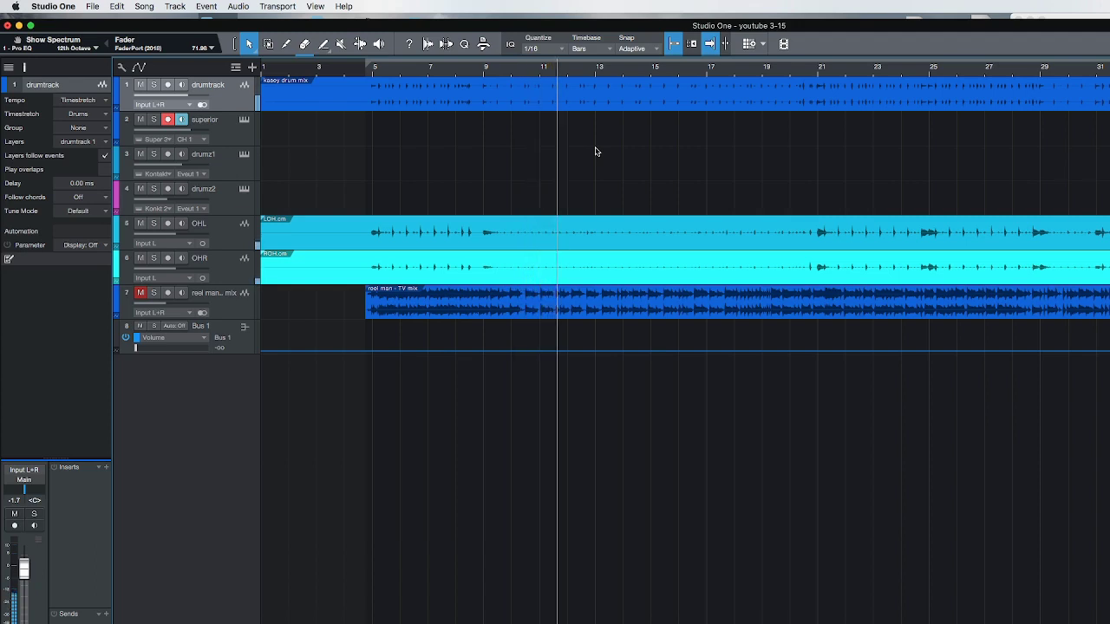
key(space)
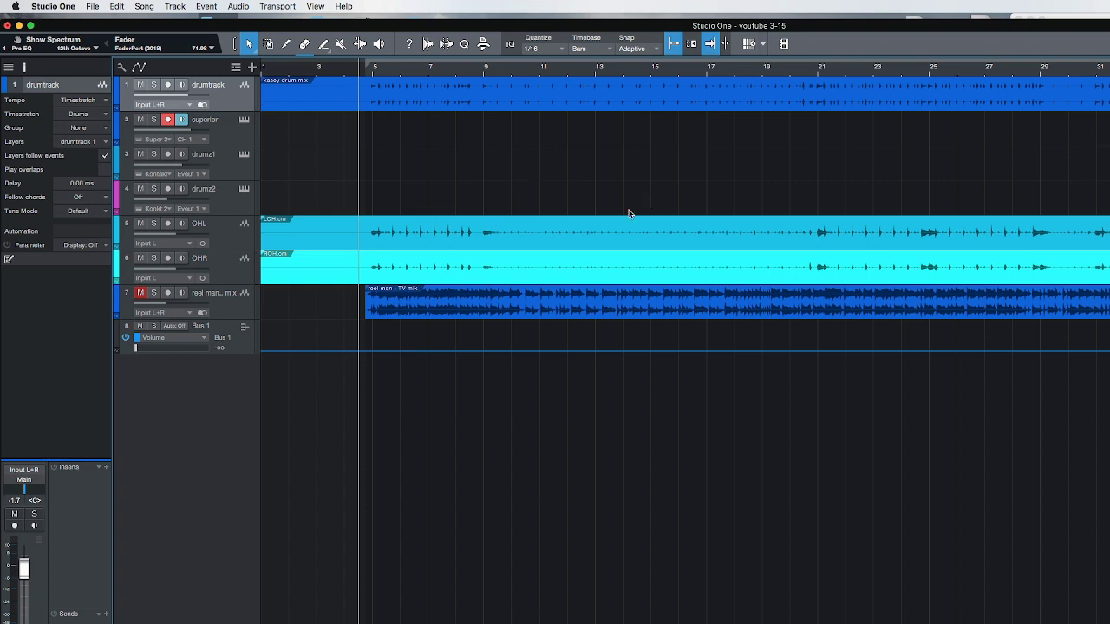
Open the superior track's Superior Drummer 3 instrument, view its drum kit and bring up the Tracker
click(240, 140)
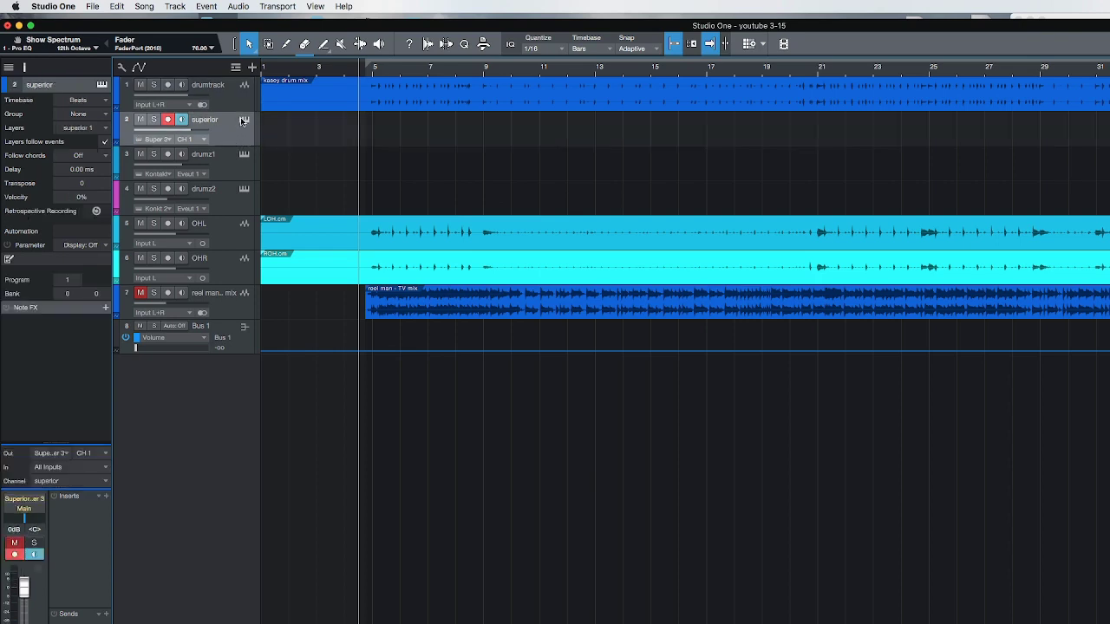
click(243, 120)
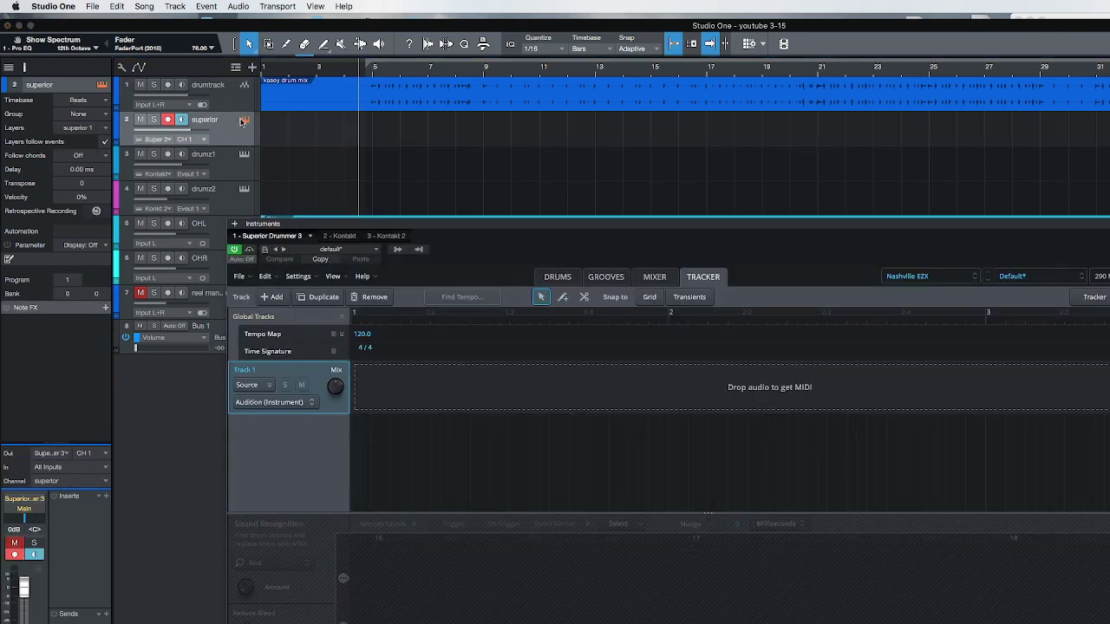
click(559, 277)
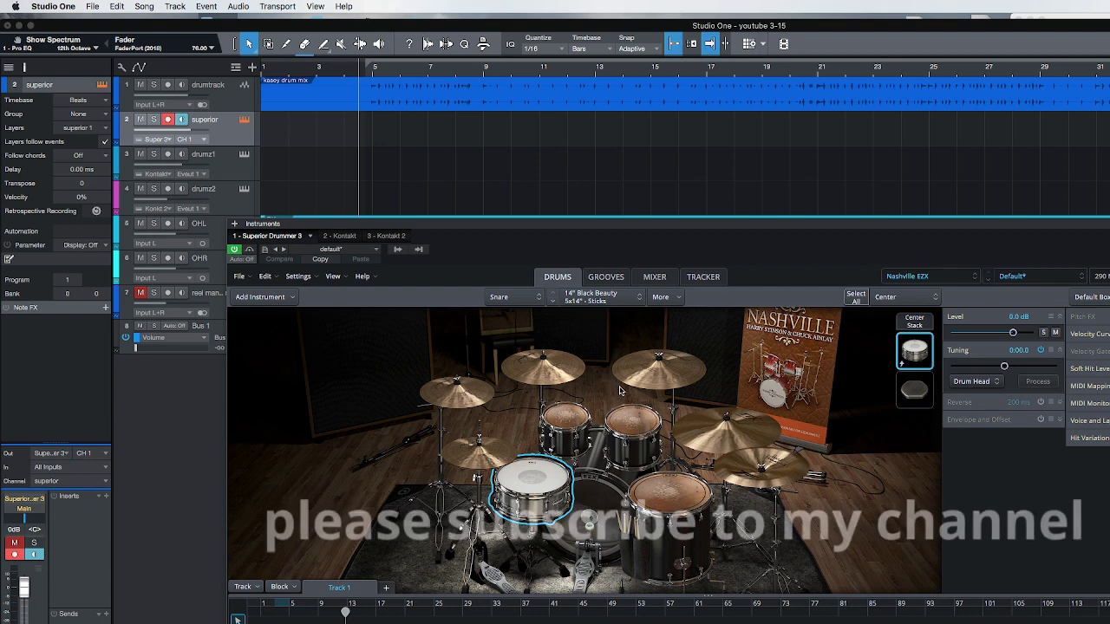
click(703, 278)
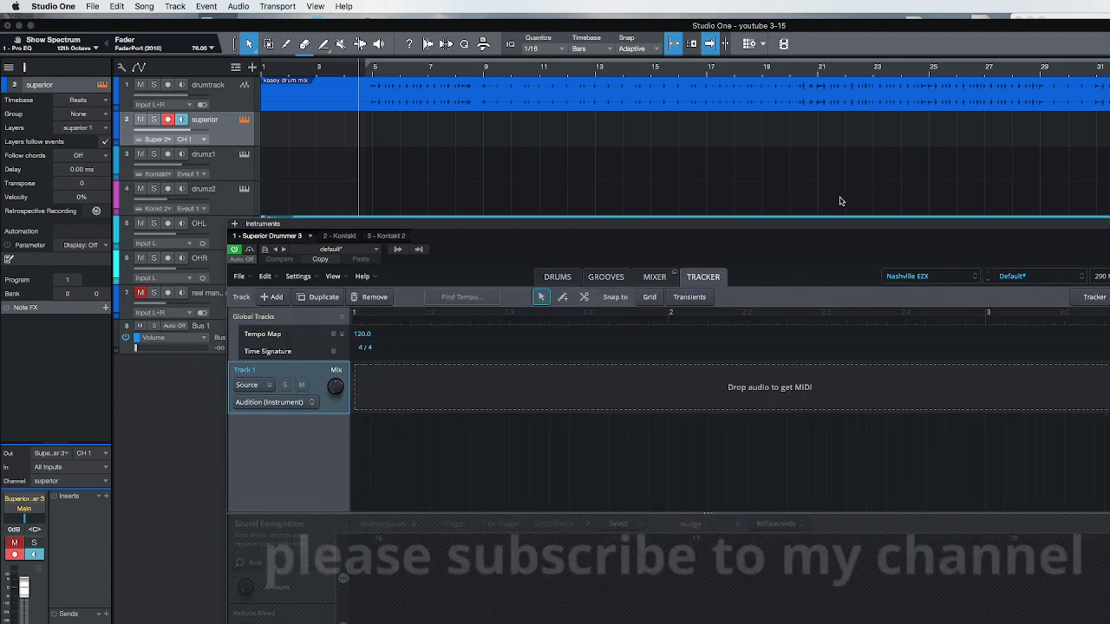
Import the Kick In.cm, Snare Top.cm and Hi Hat.cm audio files as separate Tracker tracks
key(super+Tab)
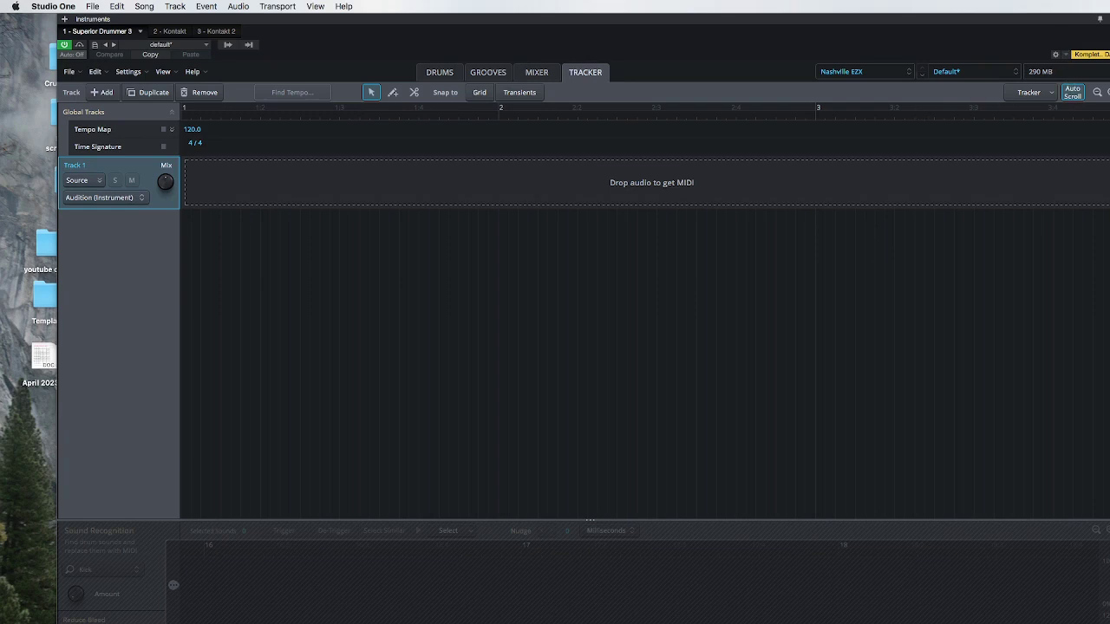
drag(1105, 87, 595, 185)
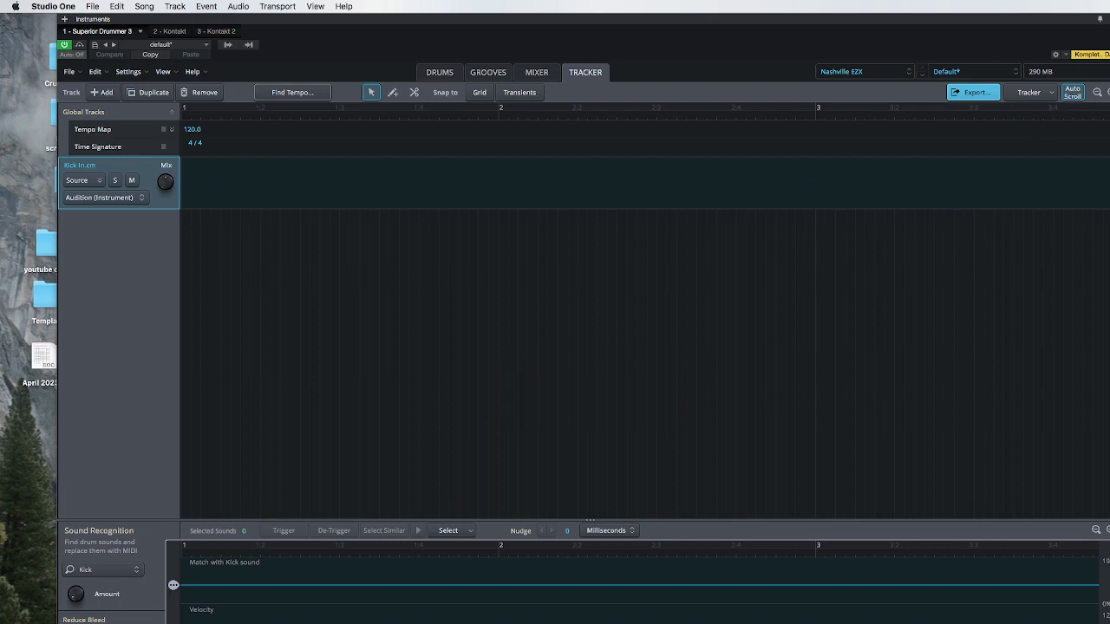
drag(1105, 191, 527, 257)
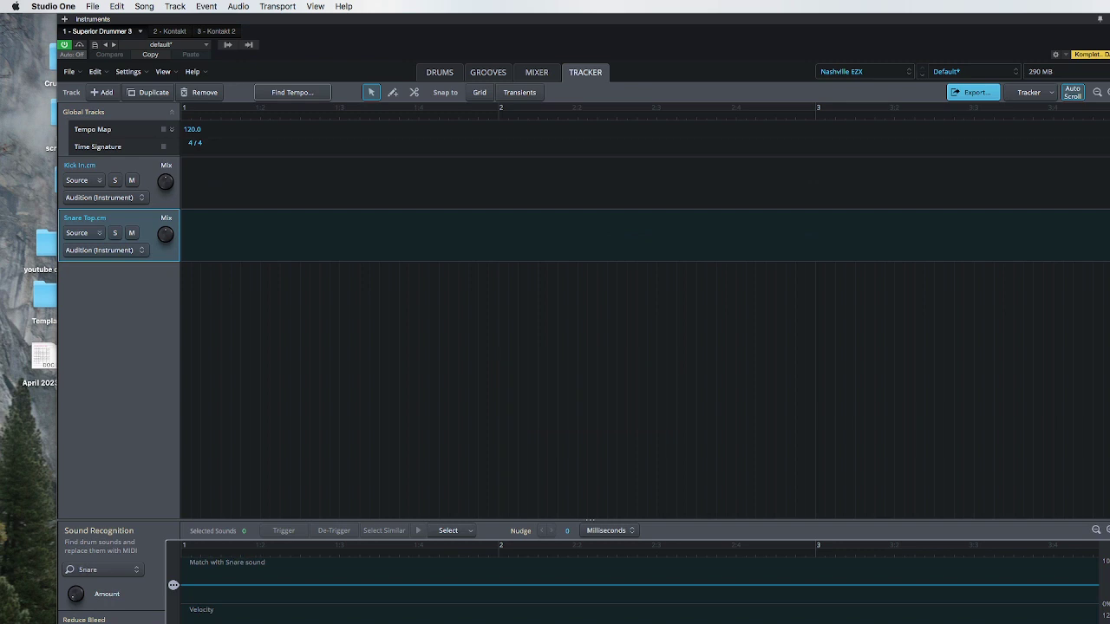
drag(1105, 200, 339, 292)
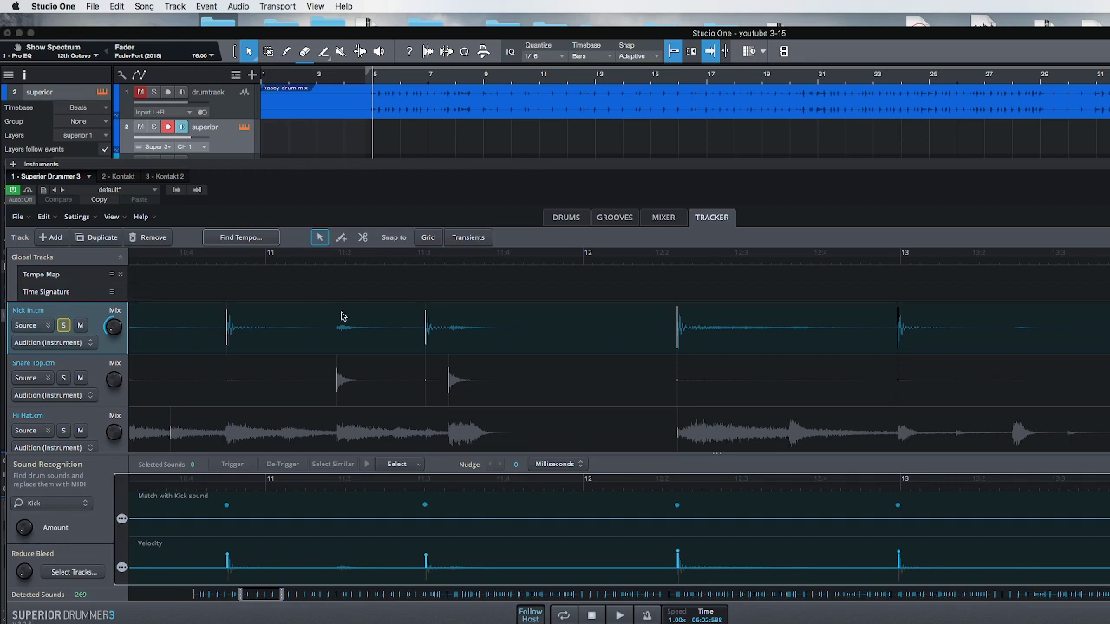
Audition the floor tom and hi-hat on the drum kit, and return to the Tracker
click(571, 221)
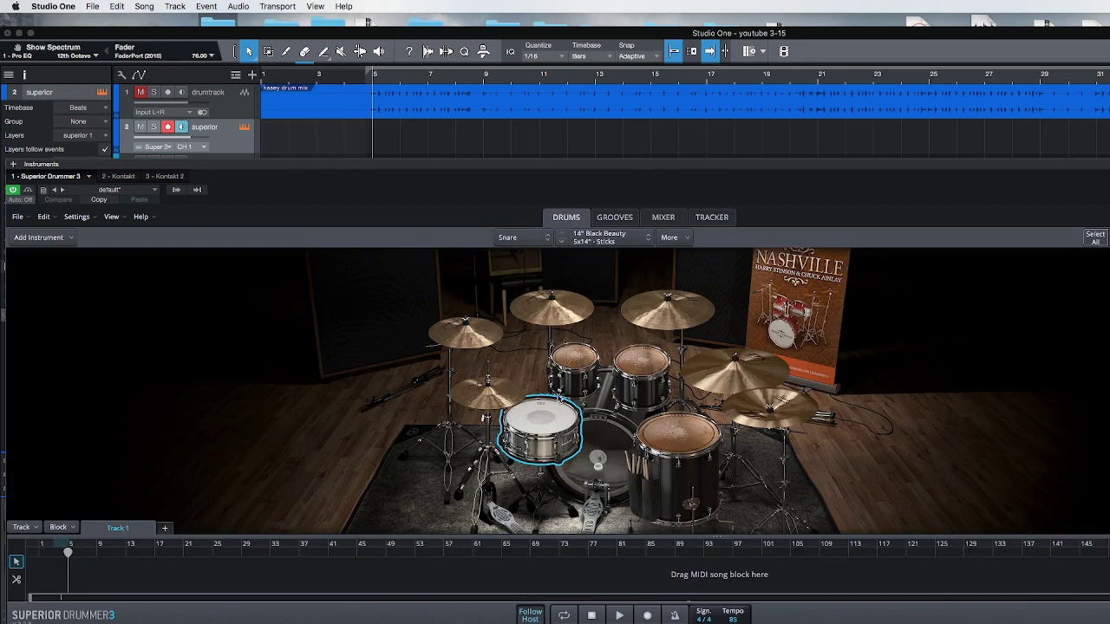
click(679, 438)
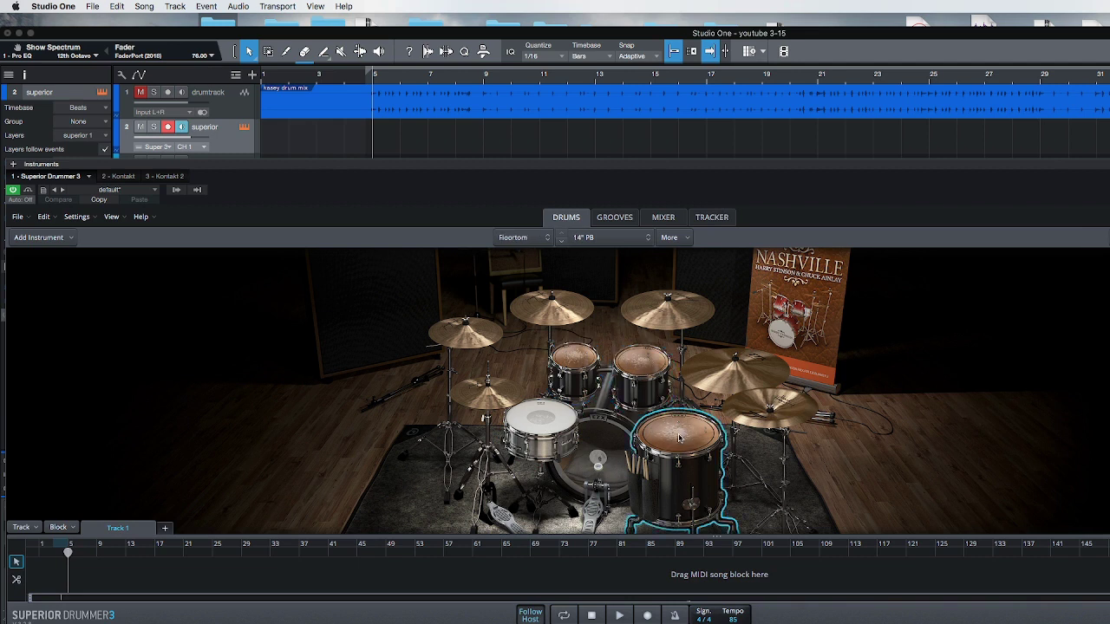
click(487, 391)
click(711, 217)
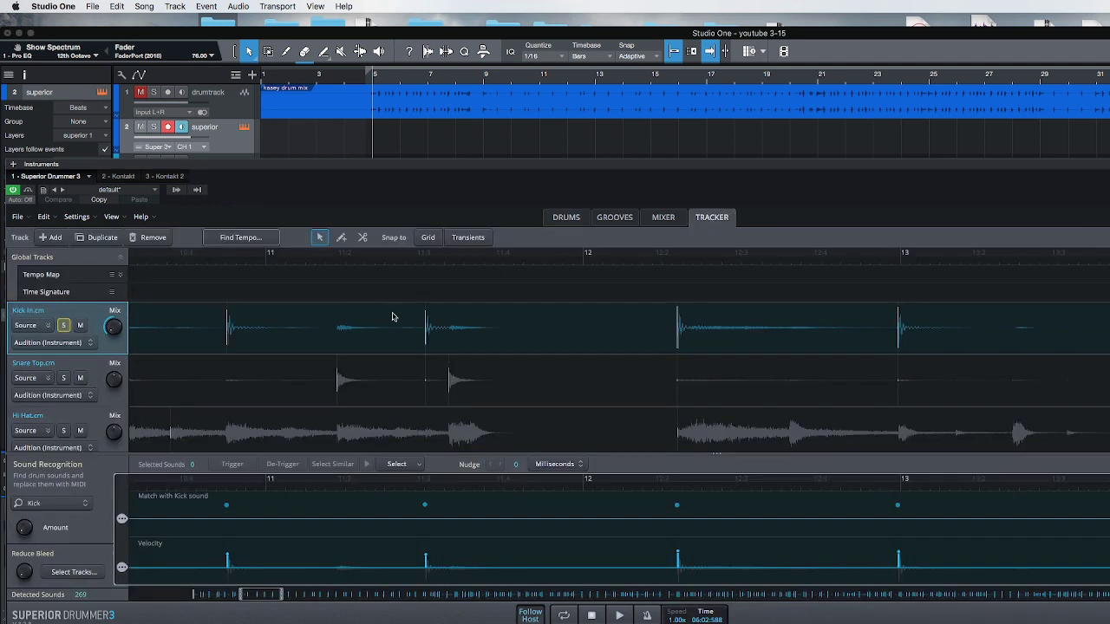
Play the soloed Kick In.cm track, blend its mix toward the replacement samples, and check the drum kit during playback
key(space)
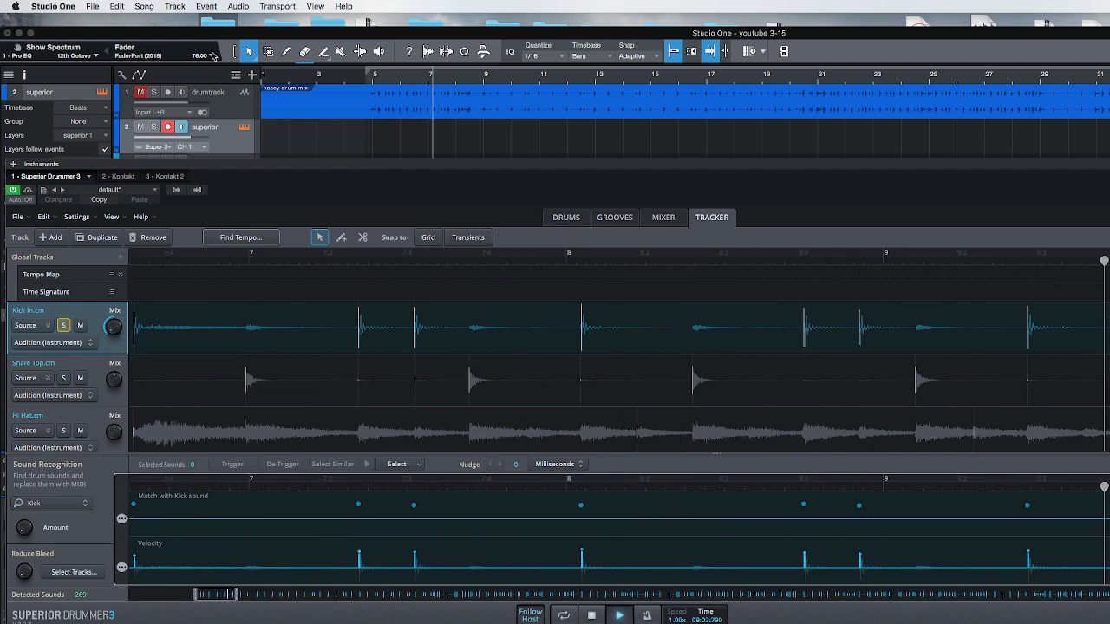
drag(115, 330, 157, 200)
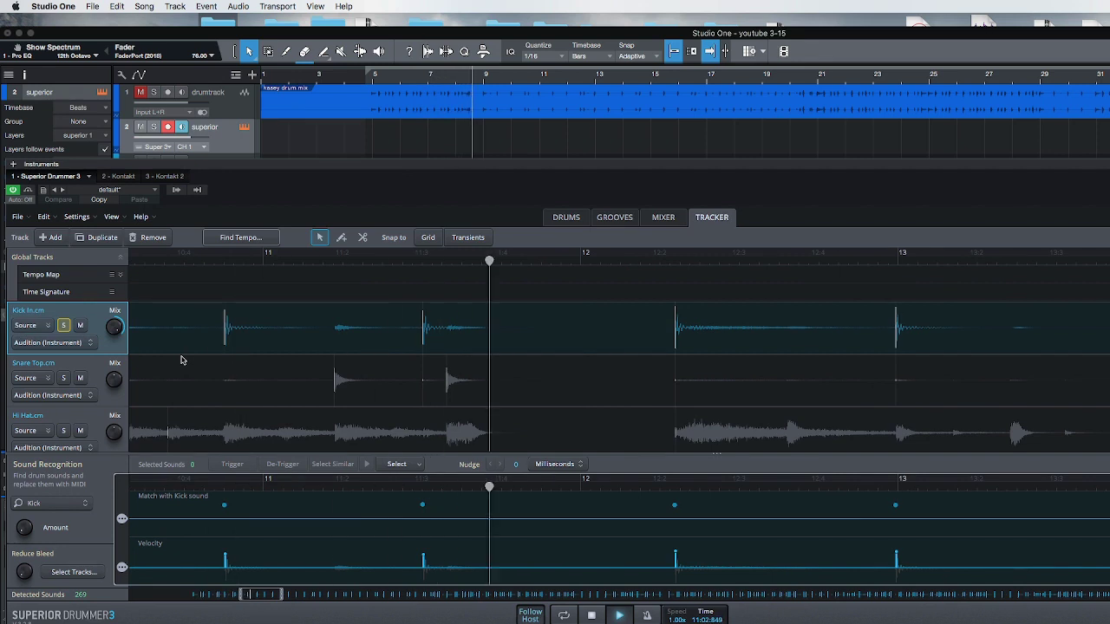
click(566, 217)
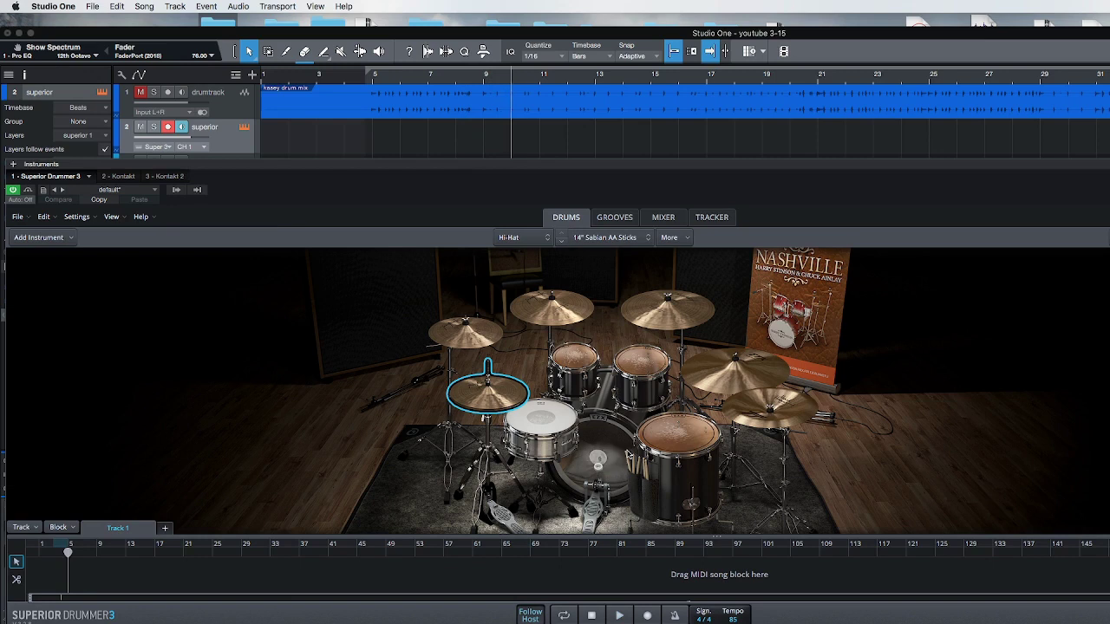
click(712, 218)
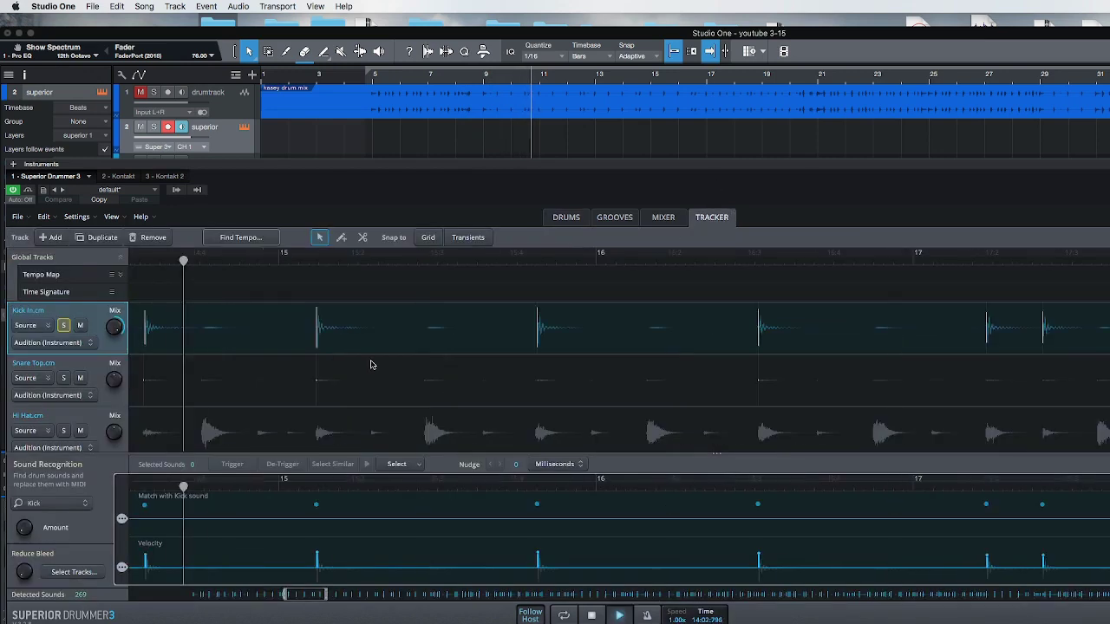
Solo Snare Top.cm, blend its mix toward the samples, and audition it together with the soloed Kick In.cm
click(65, 379)
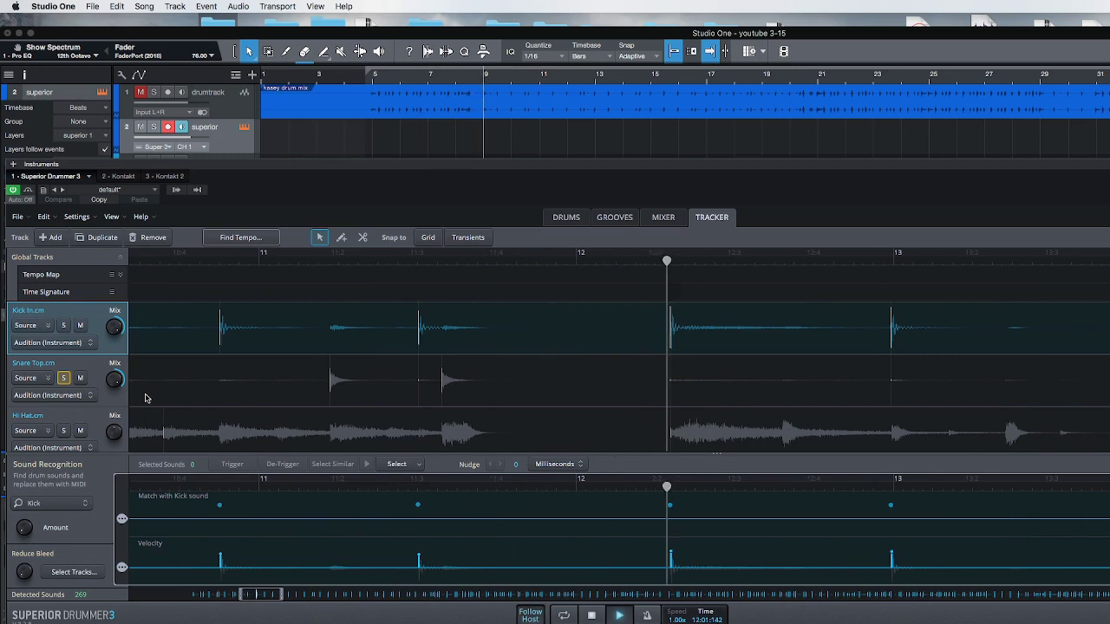
key(space)
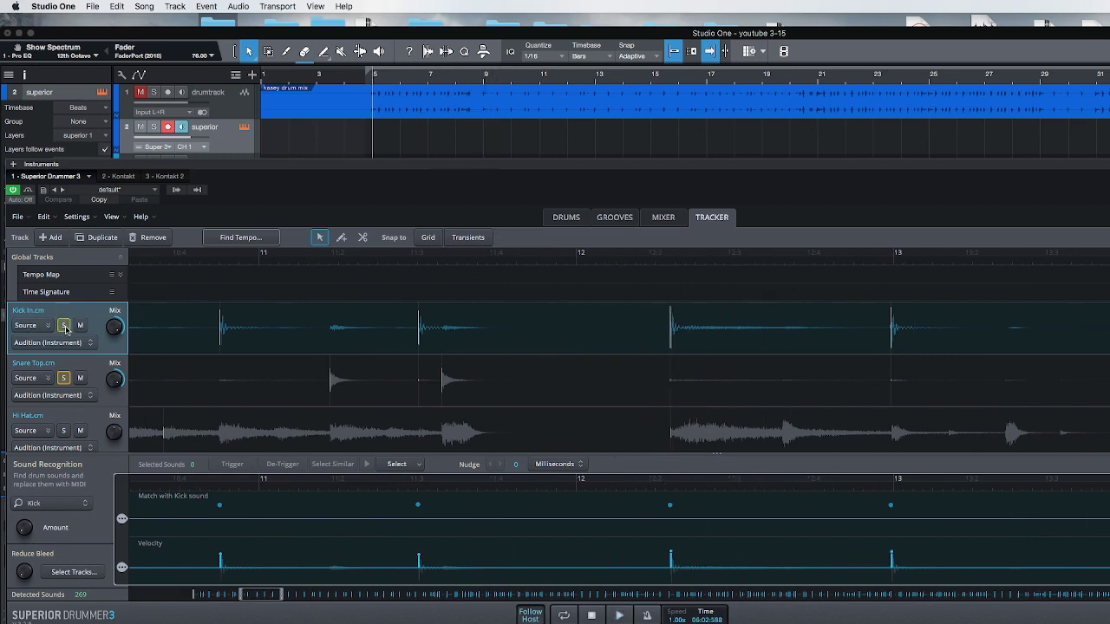
click(568, 220)
key(space)
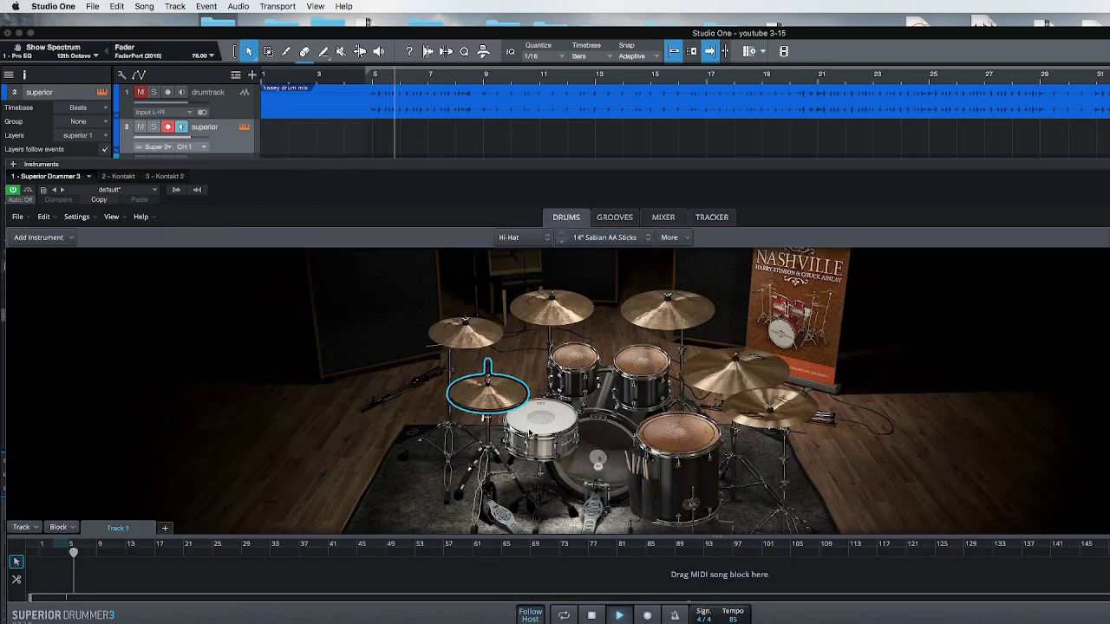
key(space)
key(space)
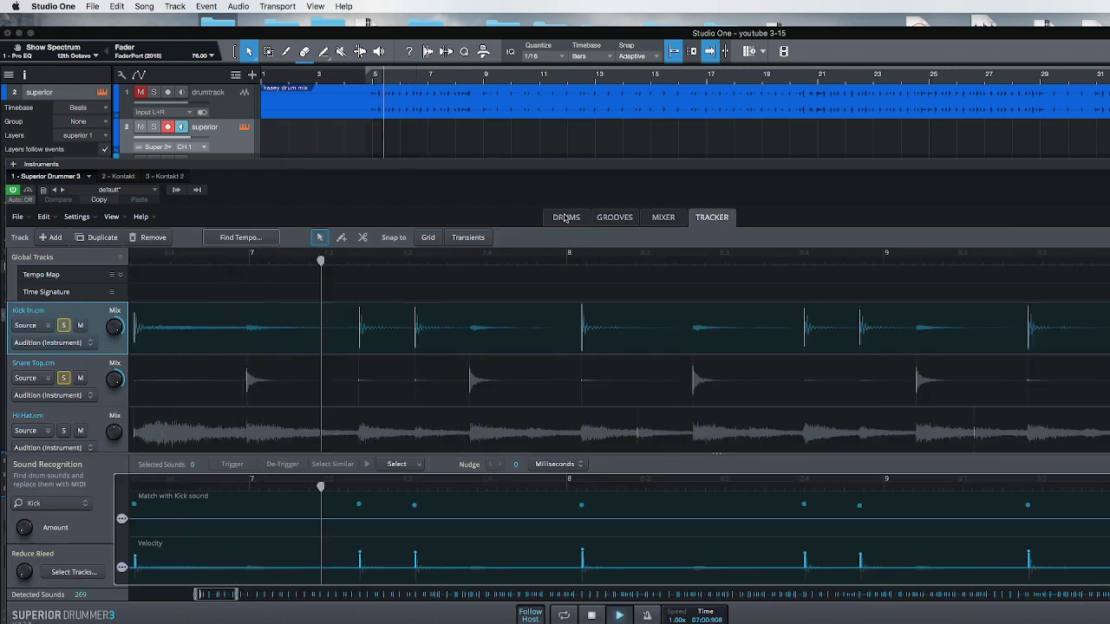
click(565, 217)
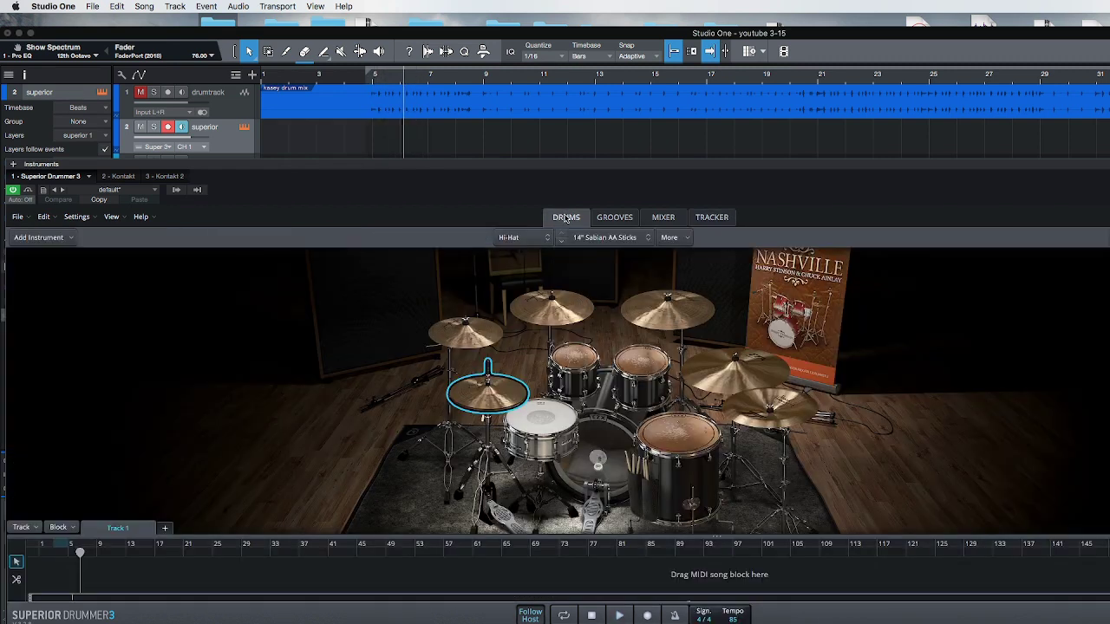
click(706, 217)
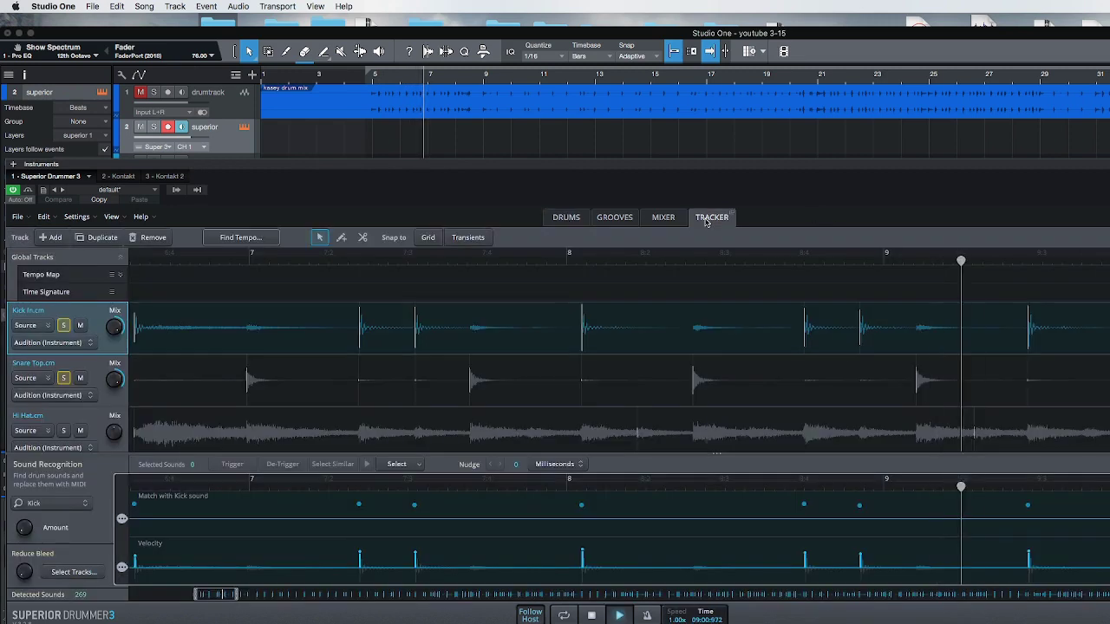
Solo only Hi Hat.cm, blend its mix toward the samples, and play it back
click(63, 431)
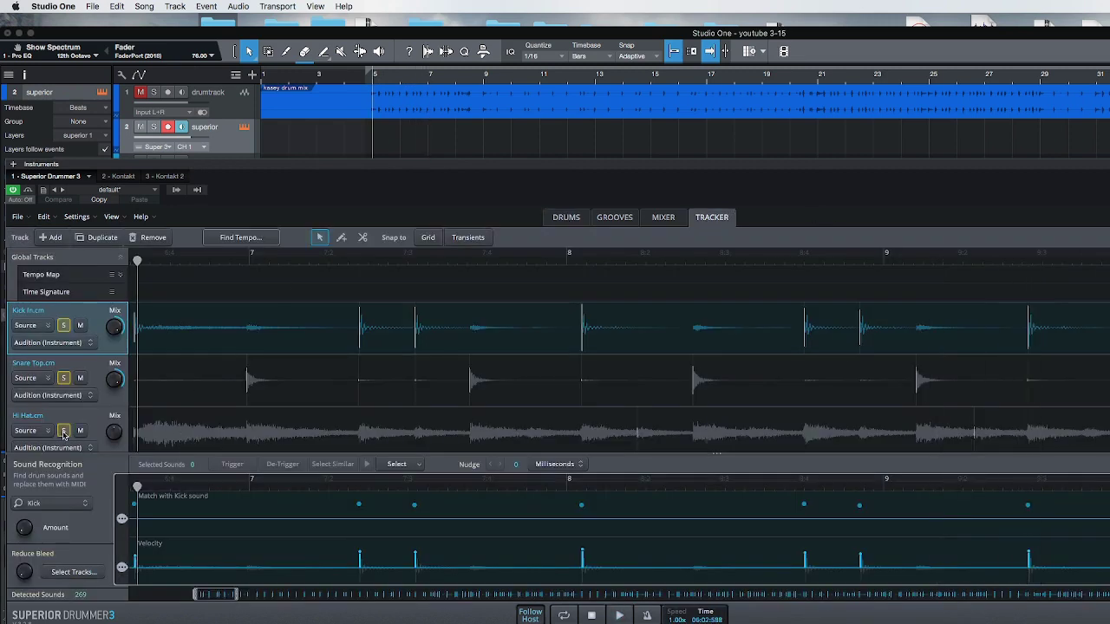
key(space)
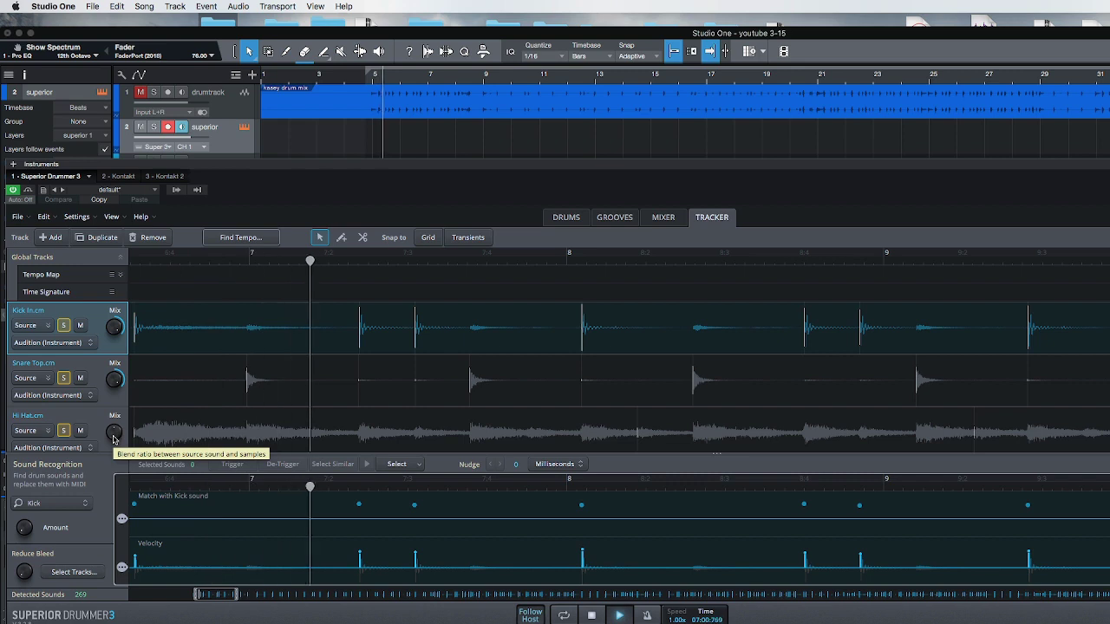
click(63, 325)
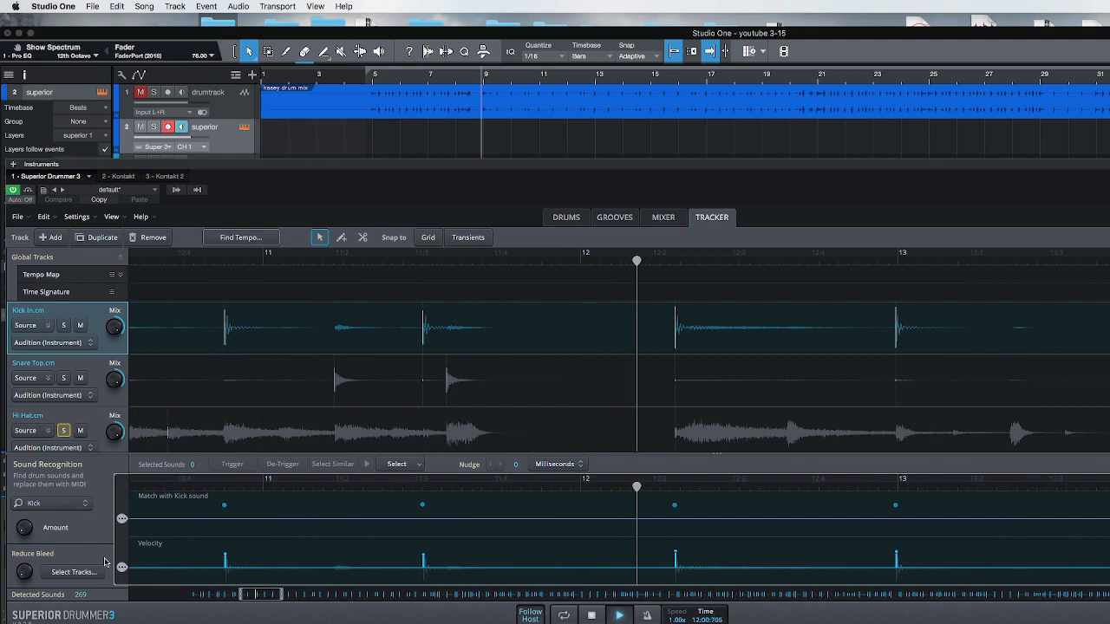
key(space)
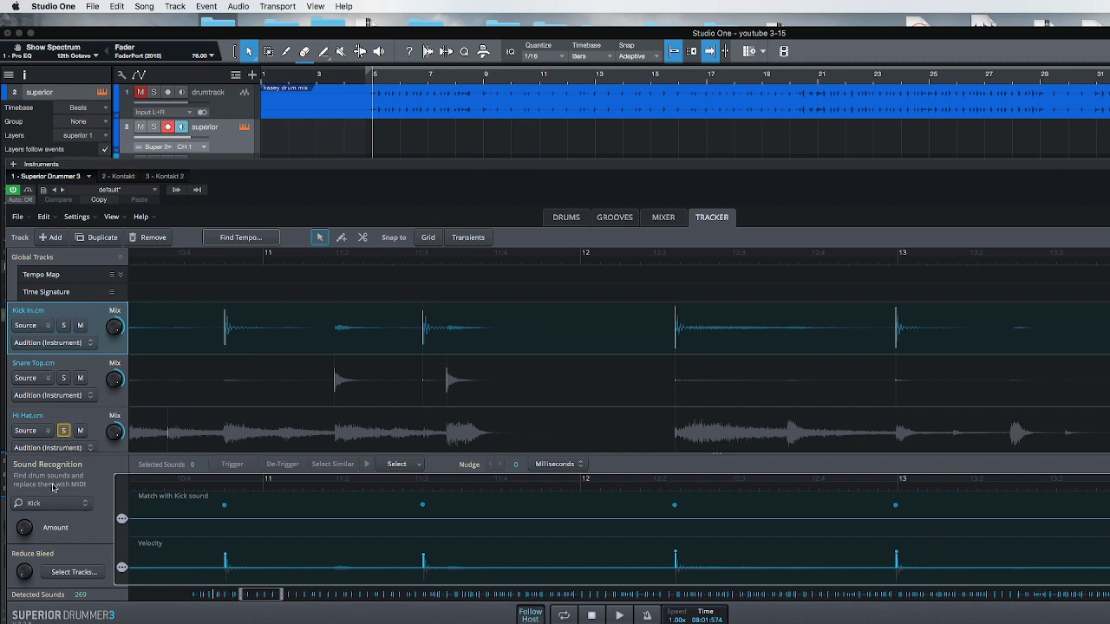
Change the sound recognition of the Hi Hat.cm track to Hi-Hat, replaced with Default (Hi-Hat), and play the result
click(33, 430)
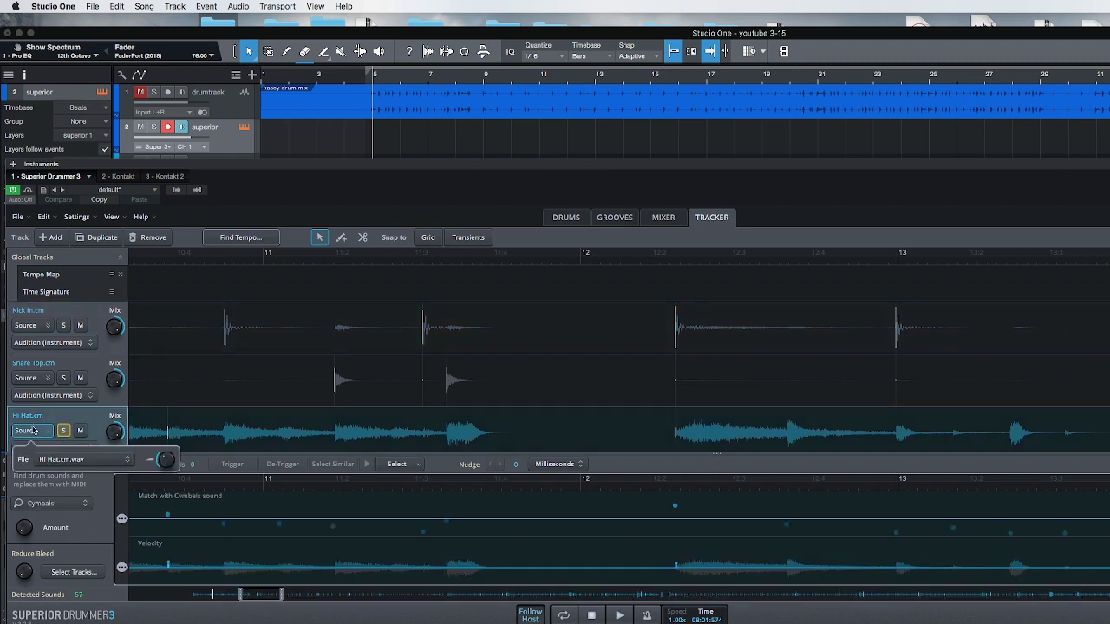
click(52, 502)
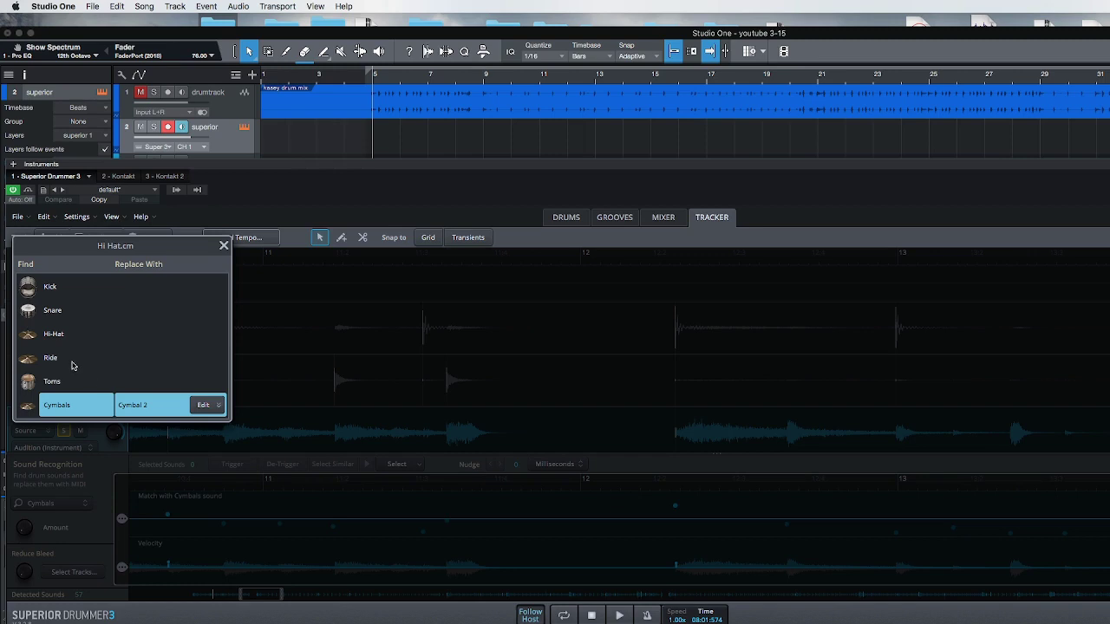
click(55, 338)
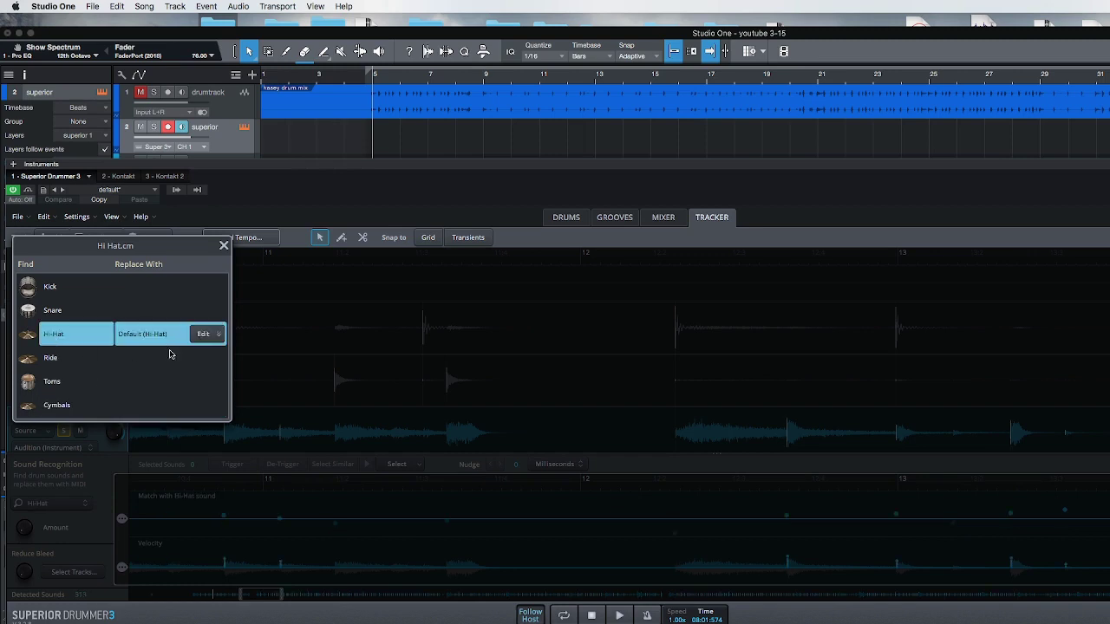
click(223, 247)
key(space)
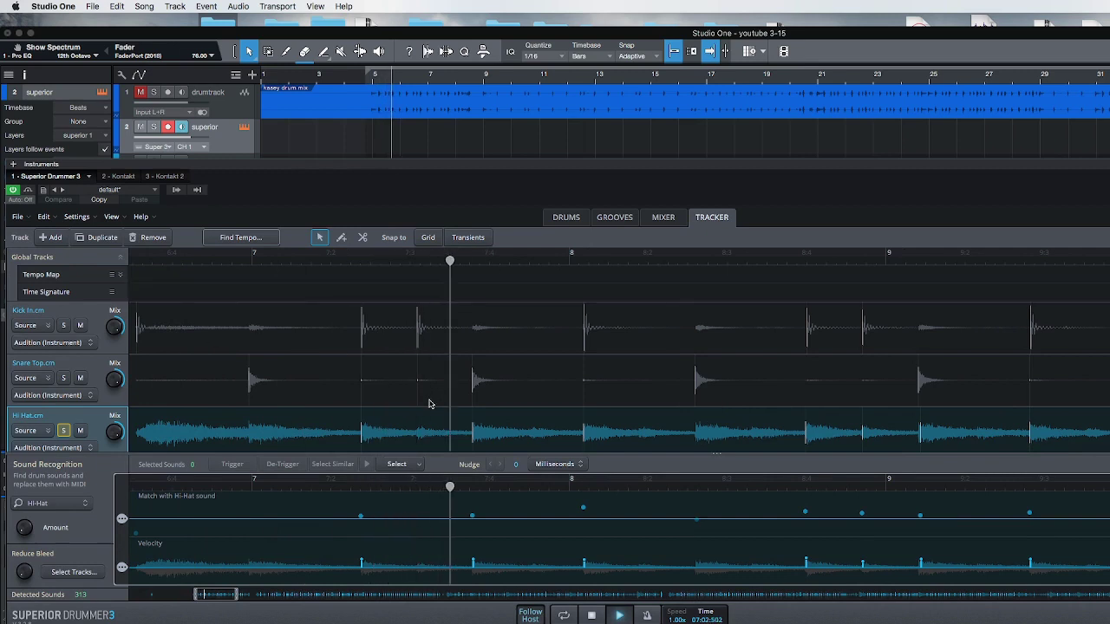
key(space)
Stop playback and bring up the recognized sounds of the Snare Top.cm track
click(83, 371)
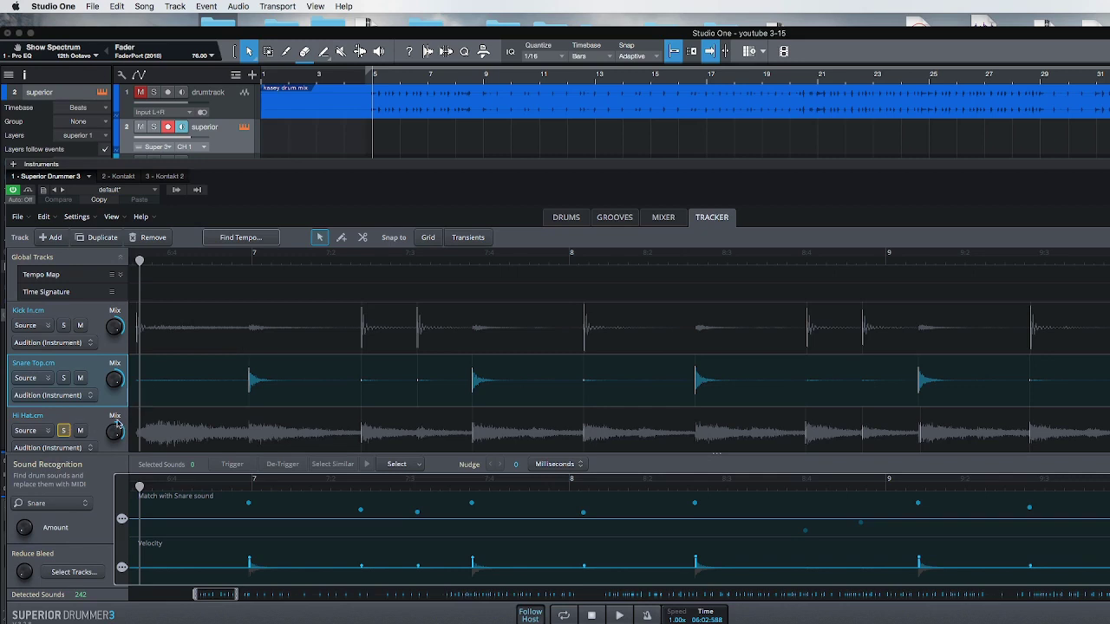
key(space)
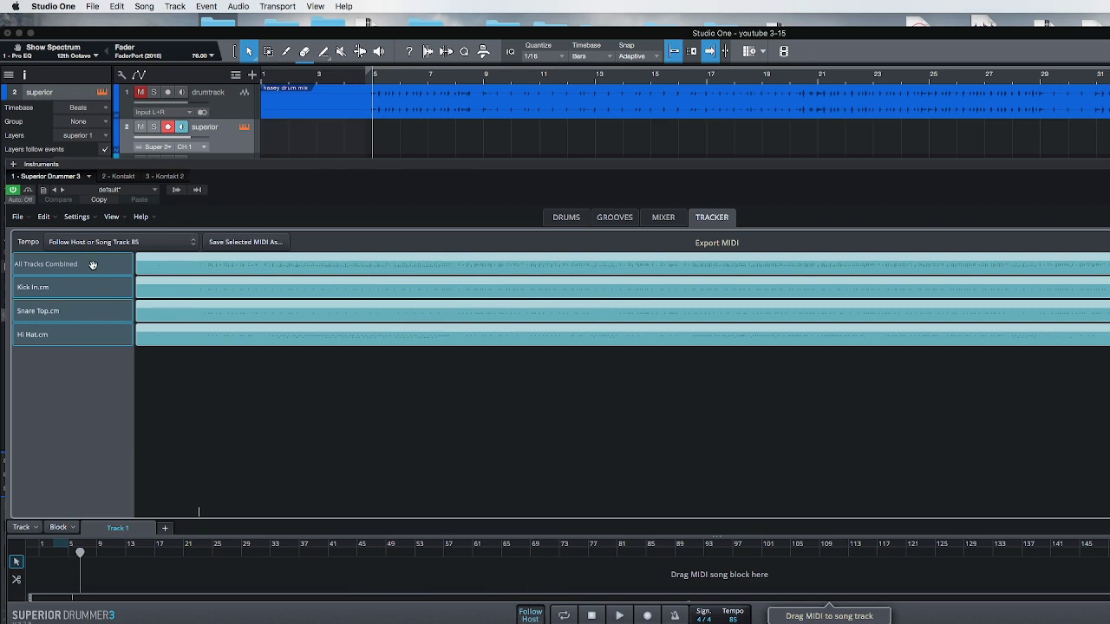
Add the All Tracks Combined MIDI with its tempo to song Track 1 and move the block to start at bar 1
drag(94, 265, 105, 544)
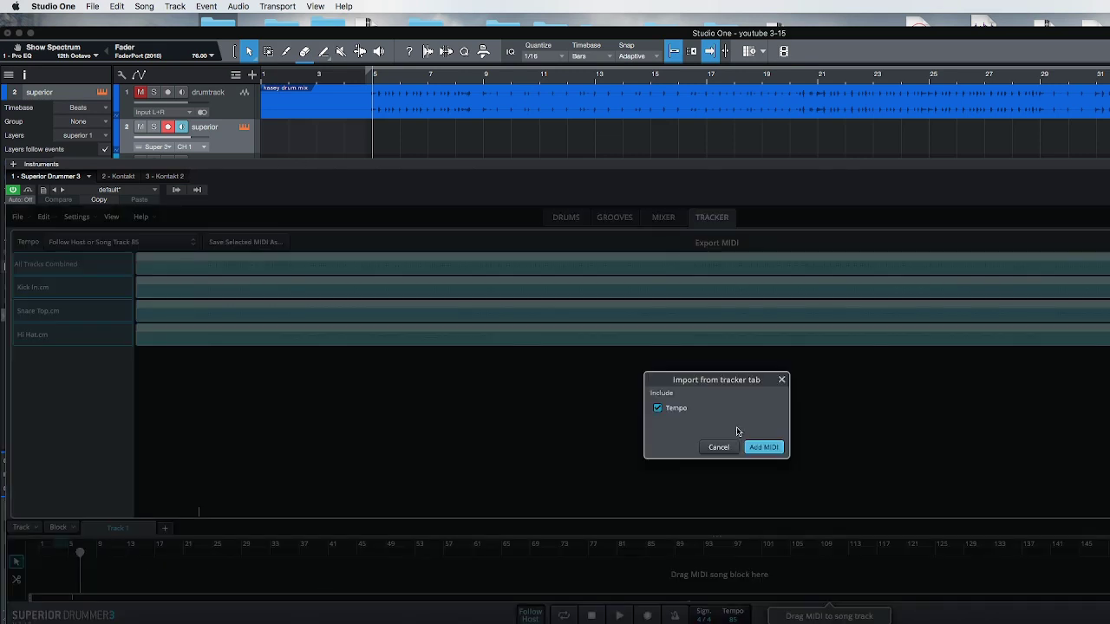
click(766, 448)
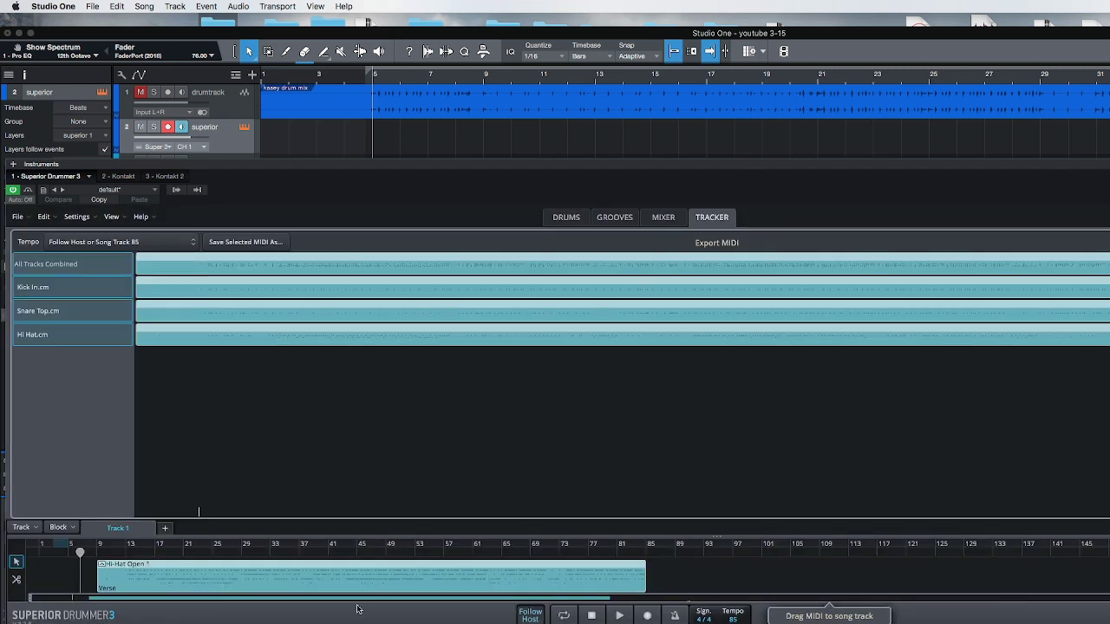
drag(406, 578, 275, 574)
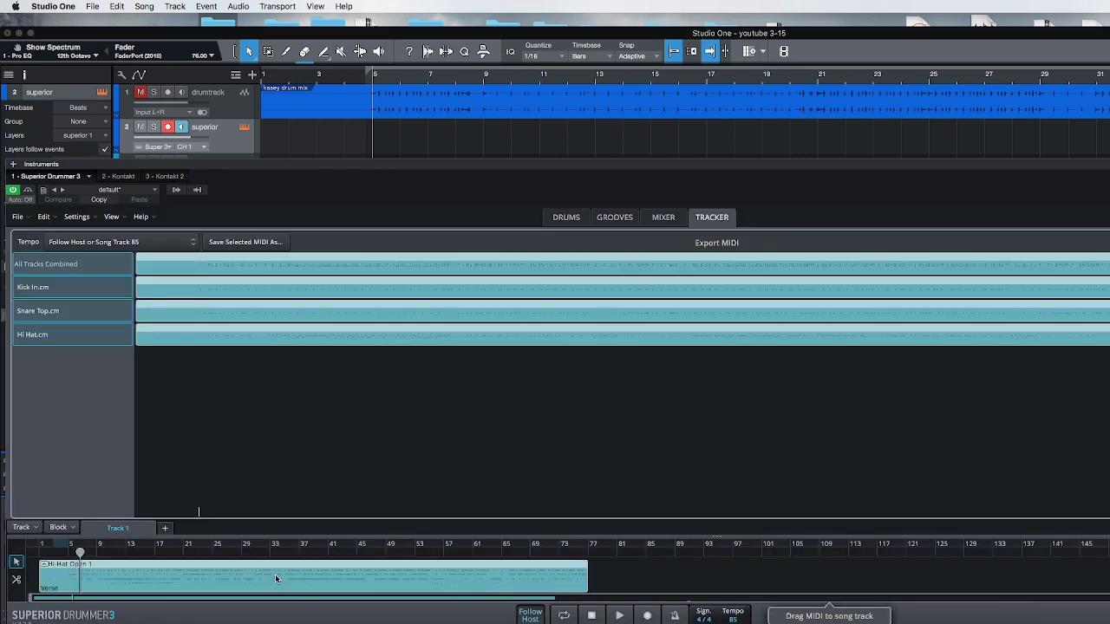
Play the MIDI block from bar 5 while checking the drum kit, and stop playback
key(space)
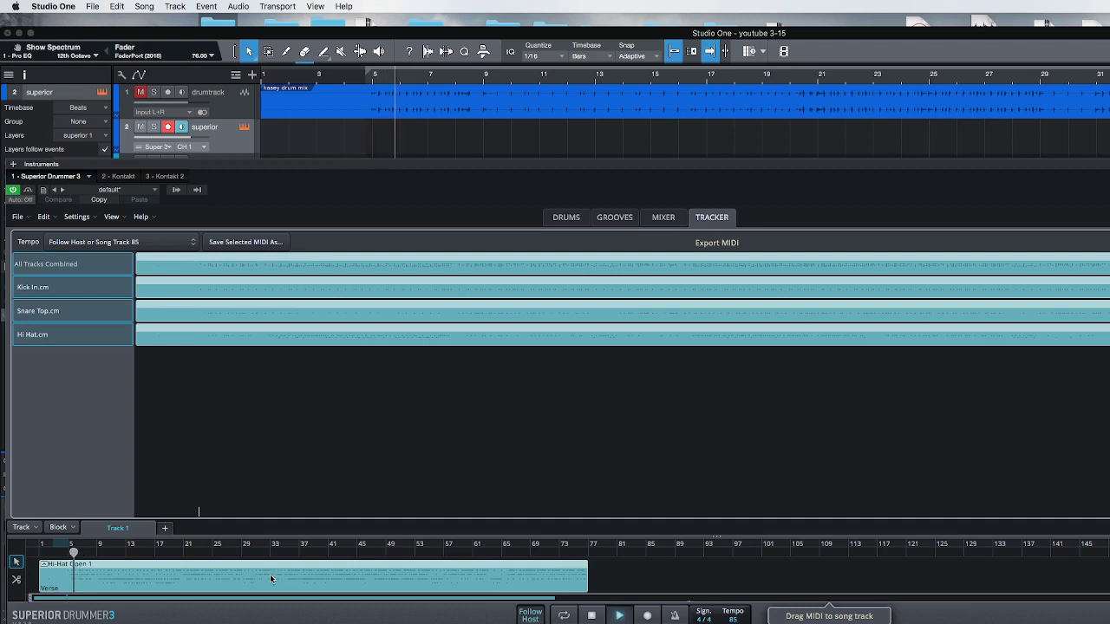
click(566, 218)
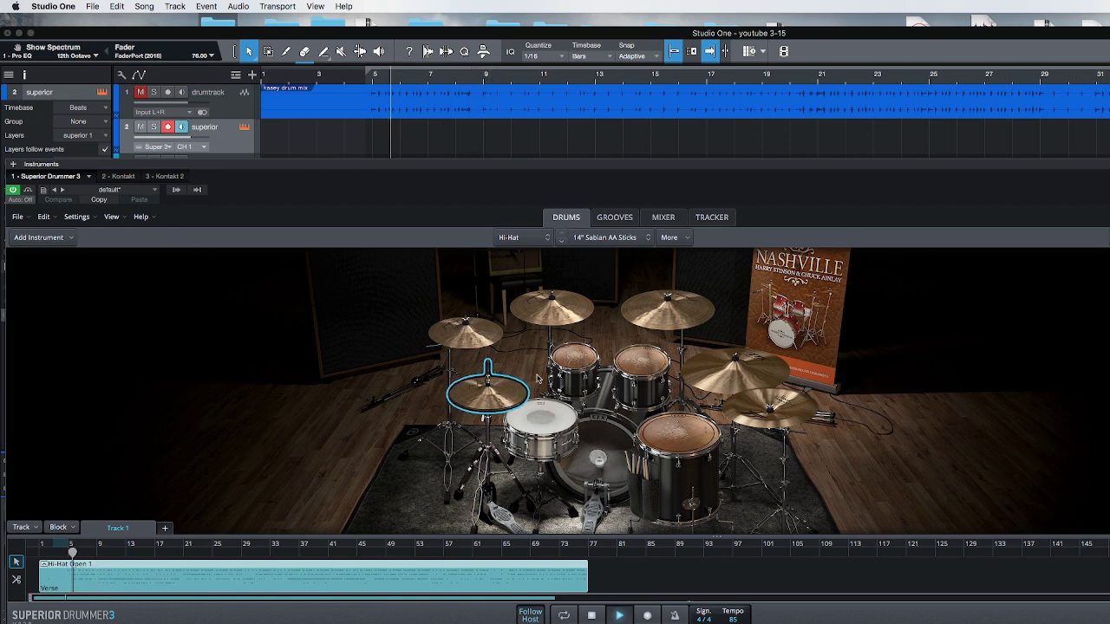
key(space)
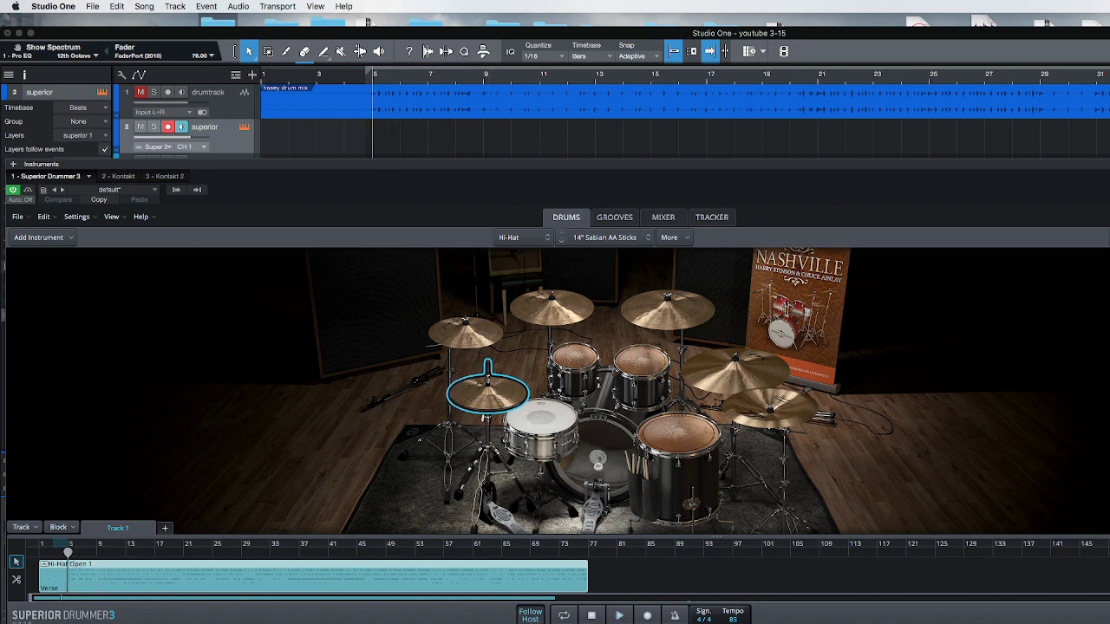
Move the Superior Drummer window clear of the tracks and copy the Track 1 MIDI to the start of the drumz1 track
click(1109, 163)
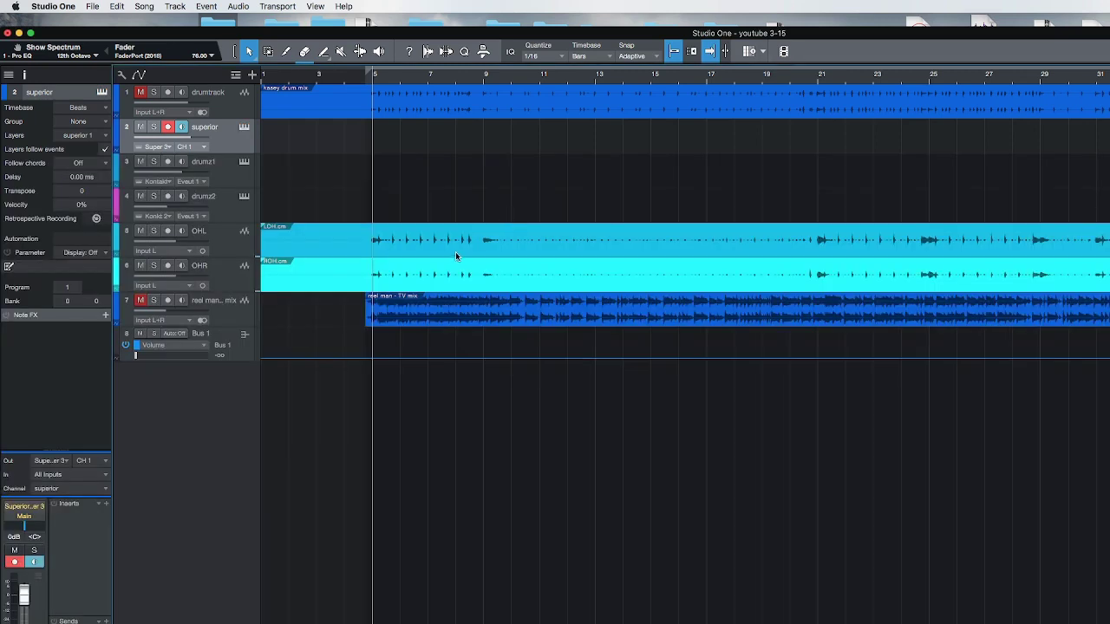
click(243, 129)
drag(421, 163, 495, 293)
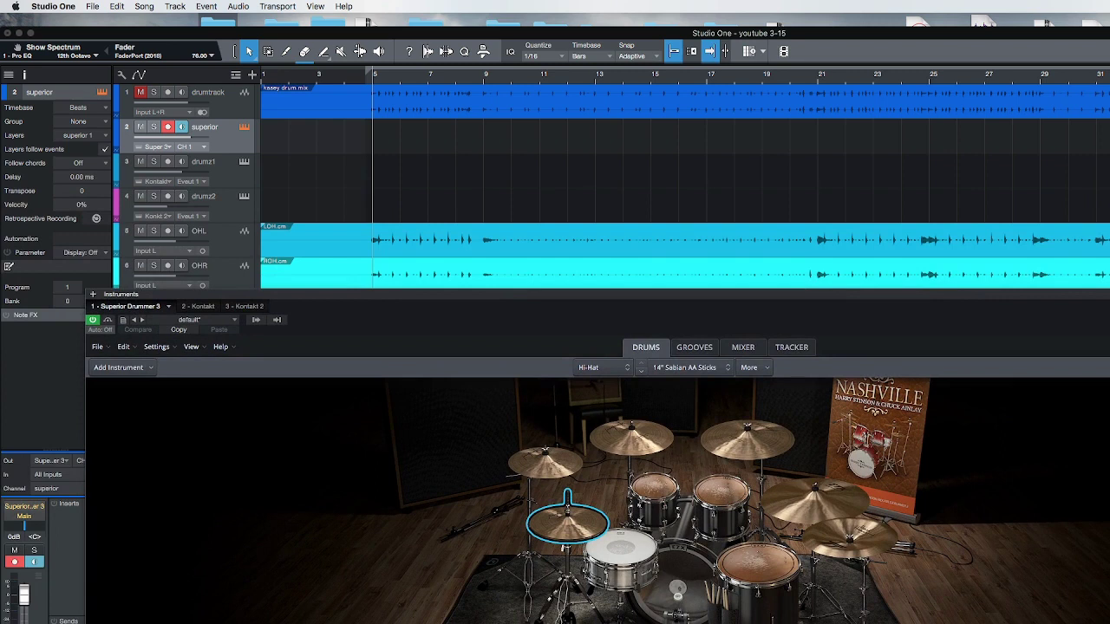
drag(341, 287, 281, 173)
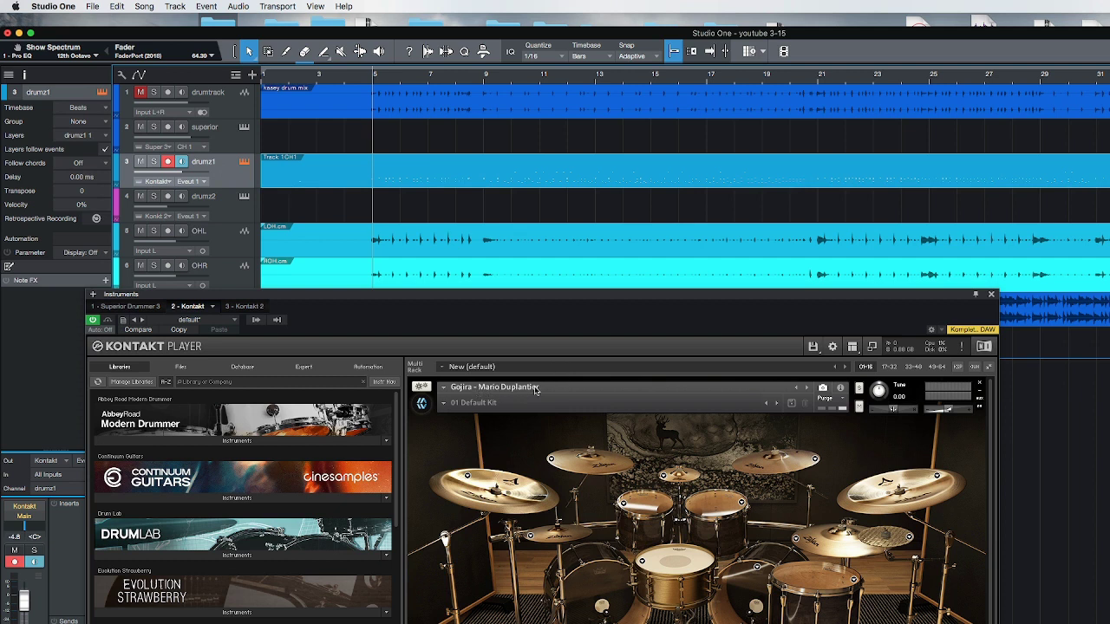
Audition the kick, snare and toms of the Gojira - Mario Duplantier kit in Kontakt
click(422, 404)
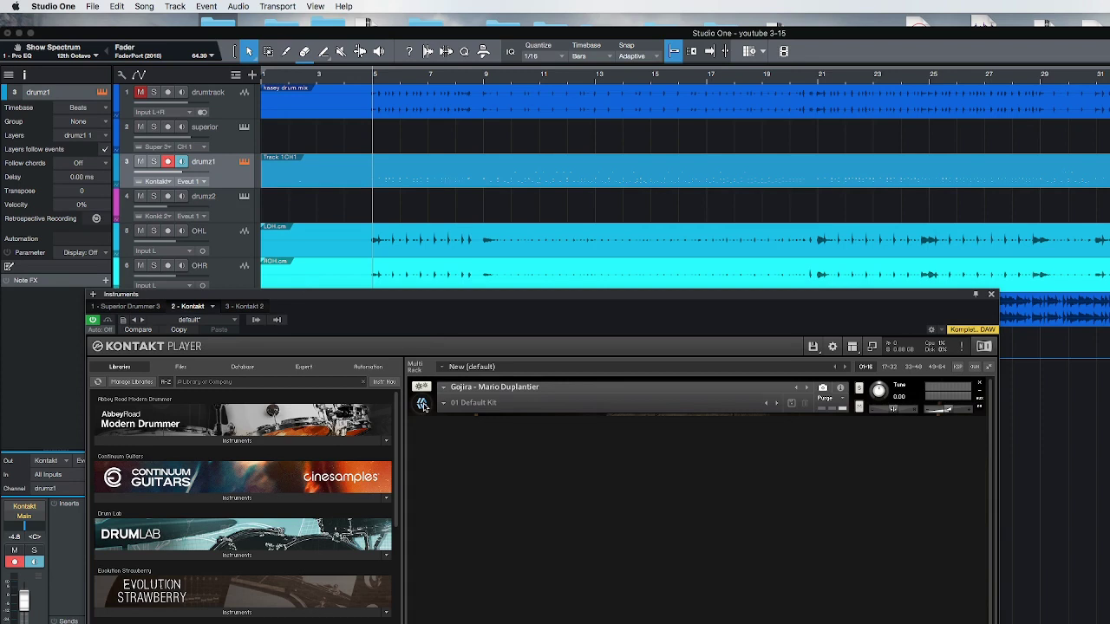
click(422, 405)
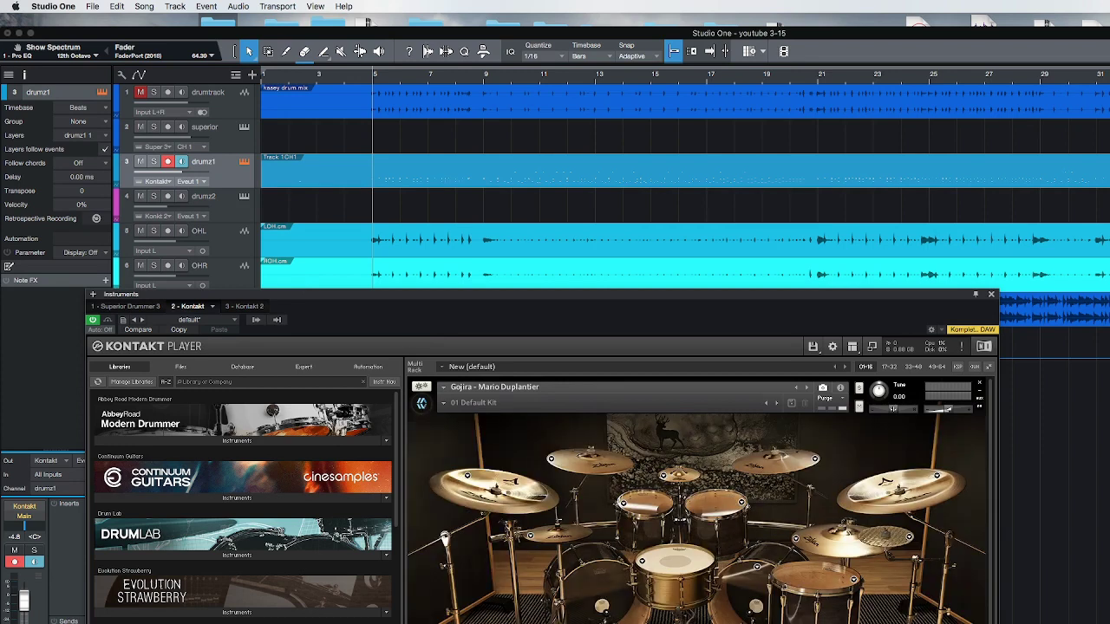
click(611, 586)
click(666, 567)
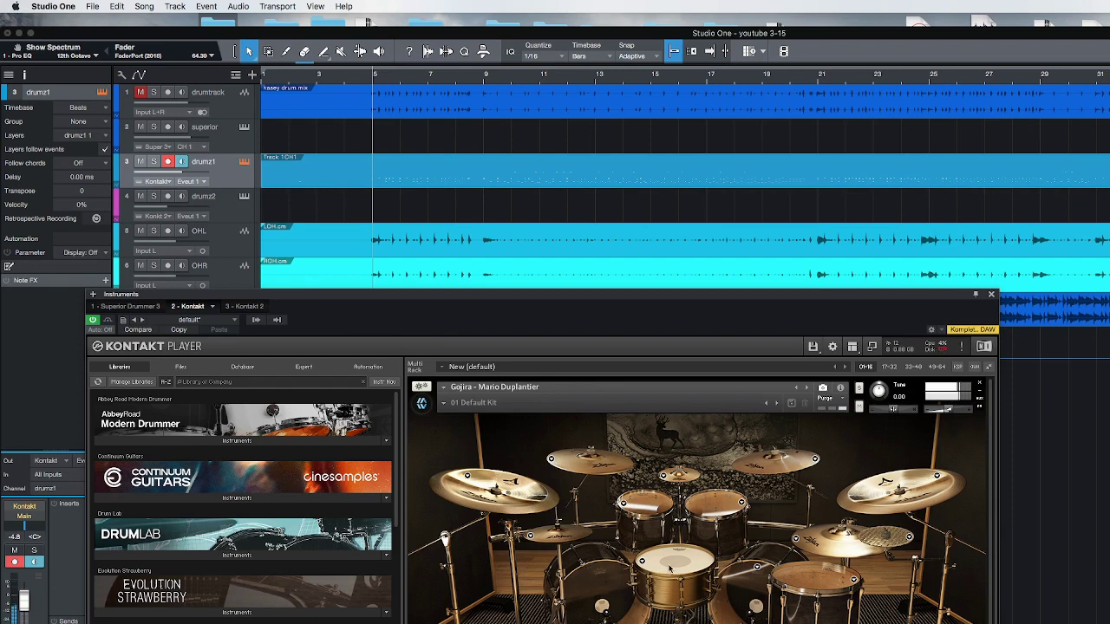
click(618, 585)
click(666, 569)
click(747, 574)
click(654, 497)
click(703, 504)
click(791, 571)
click(596, 590)
click(643, 577)
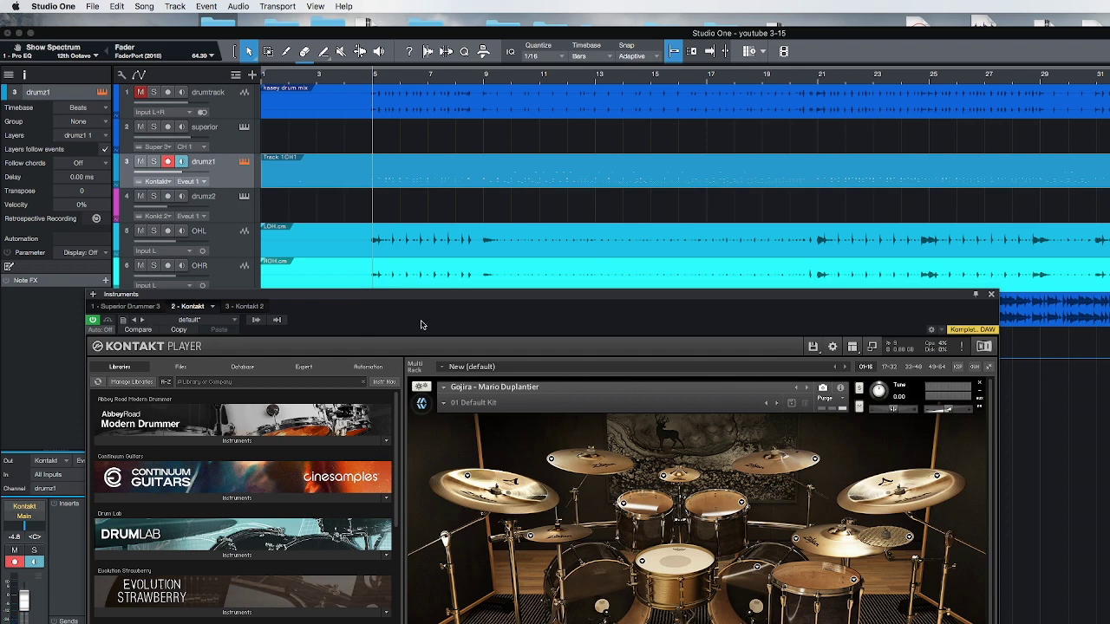
Try the Default MIDI mapping preset on the Gojira kit and return the mapping to Superior
drag(521, 291, 525, 273)
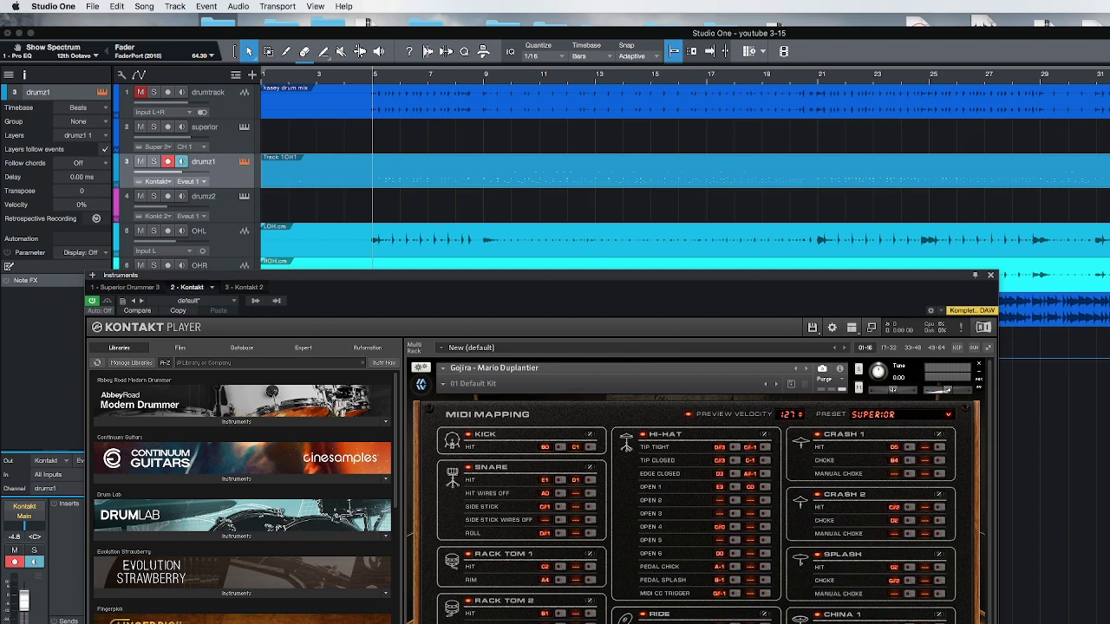
click(859, 415)
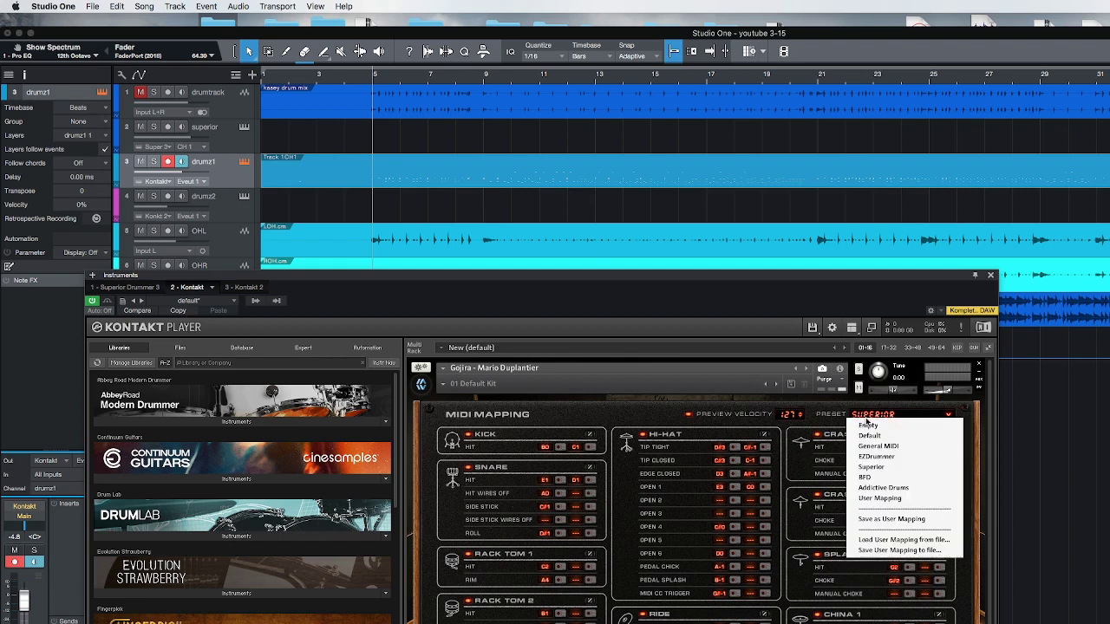
click(869, 436)
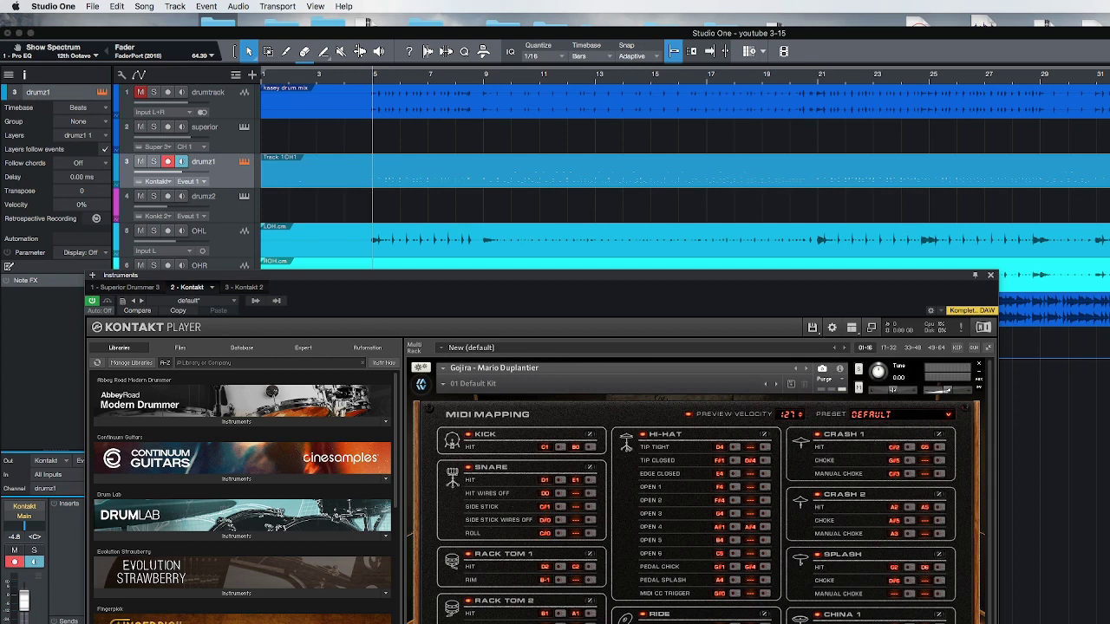
click(863, 416)
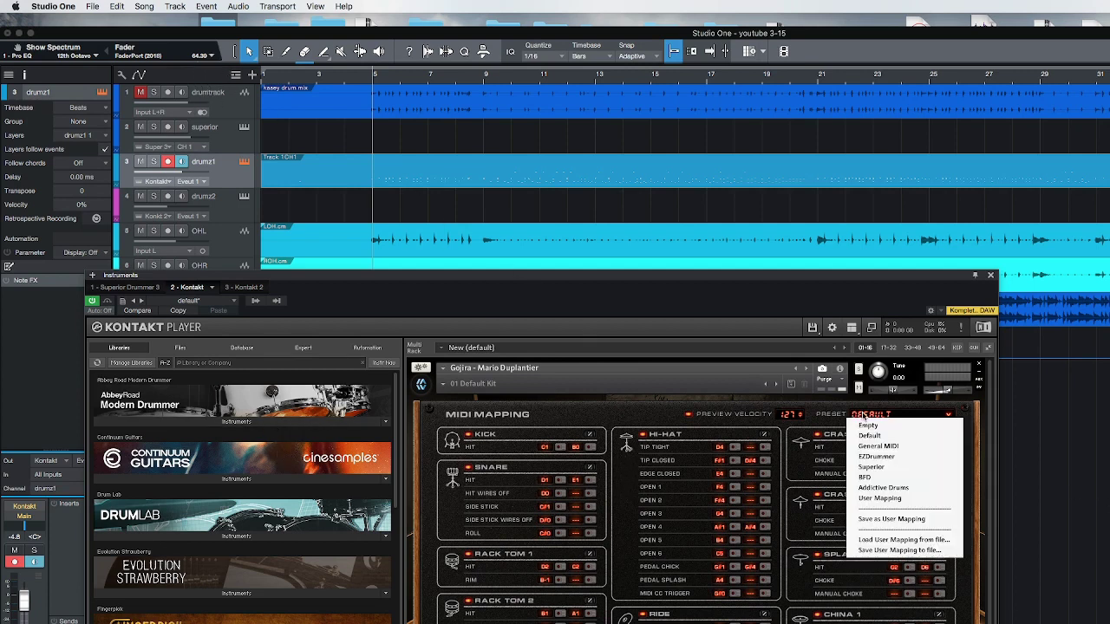
click(874, 467)
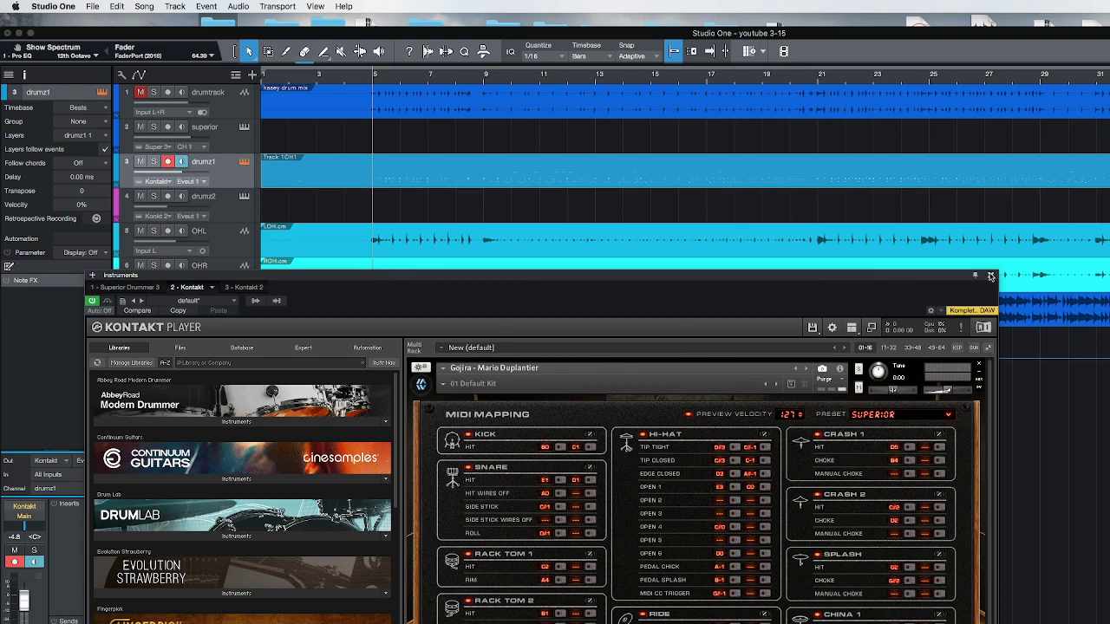
Close the Kontakt window, mute the superior track's channel, and audition the converted MIDI on drumz1 from bar 5
click(990, 275)
click(219, 136)
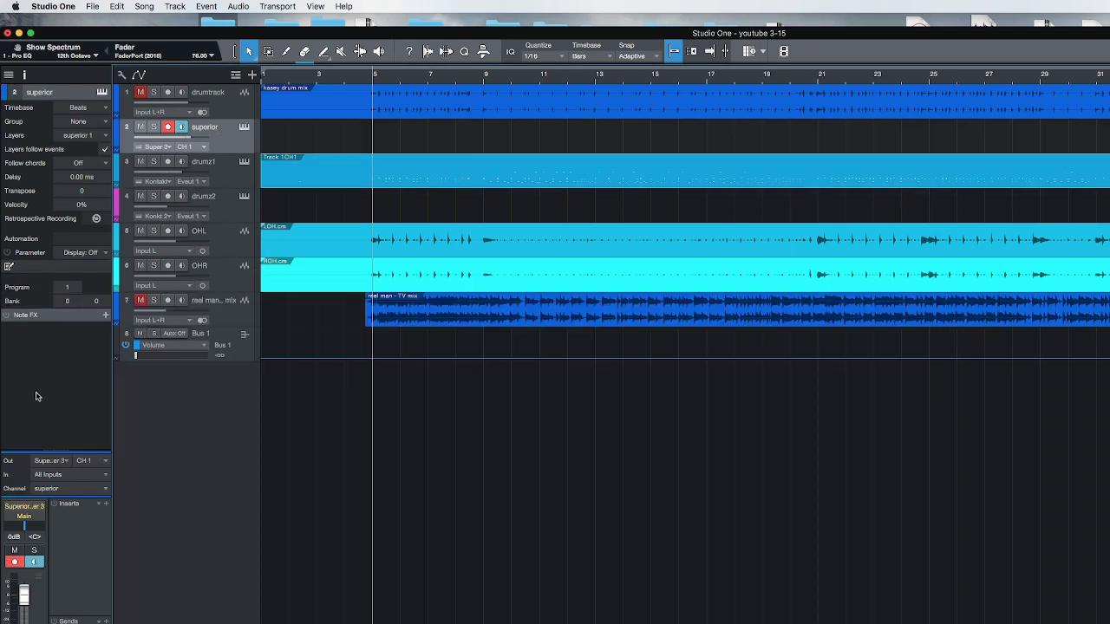
click(16, 551)
key(space)
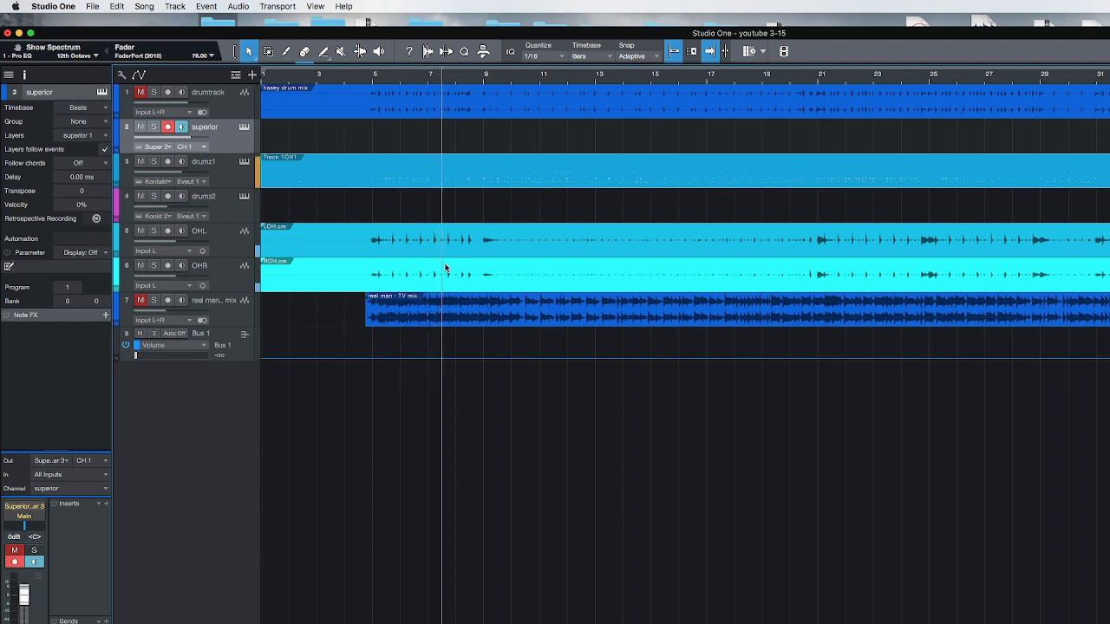
key(space)
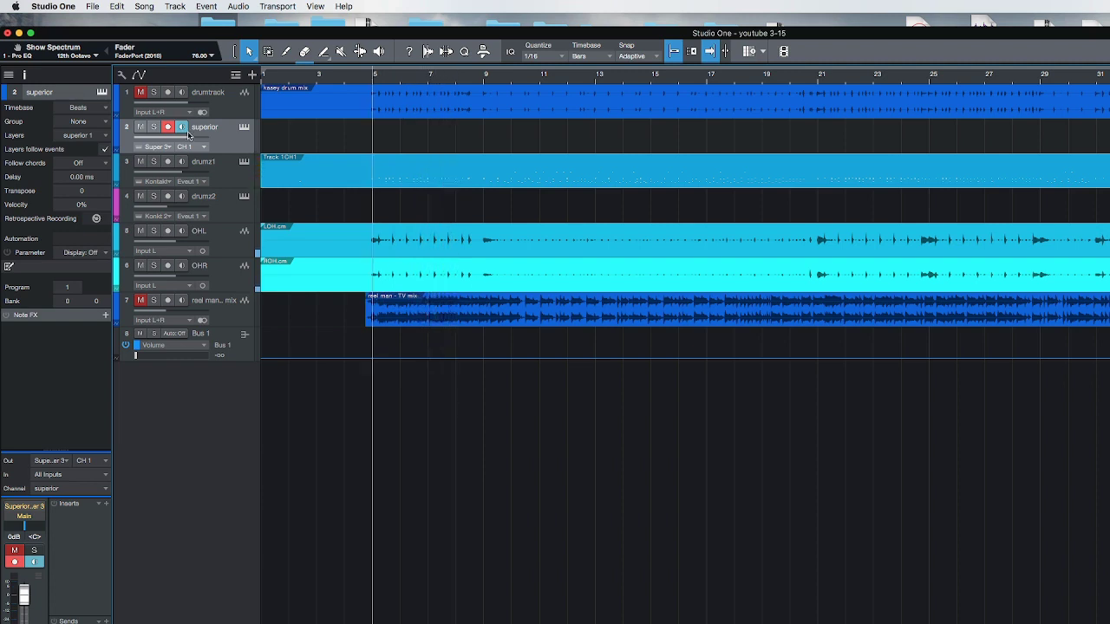
Open the Track 1CH1 event on the drumz1 track for note editing around bar 5
click(220, 175)
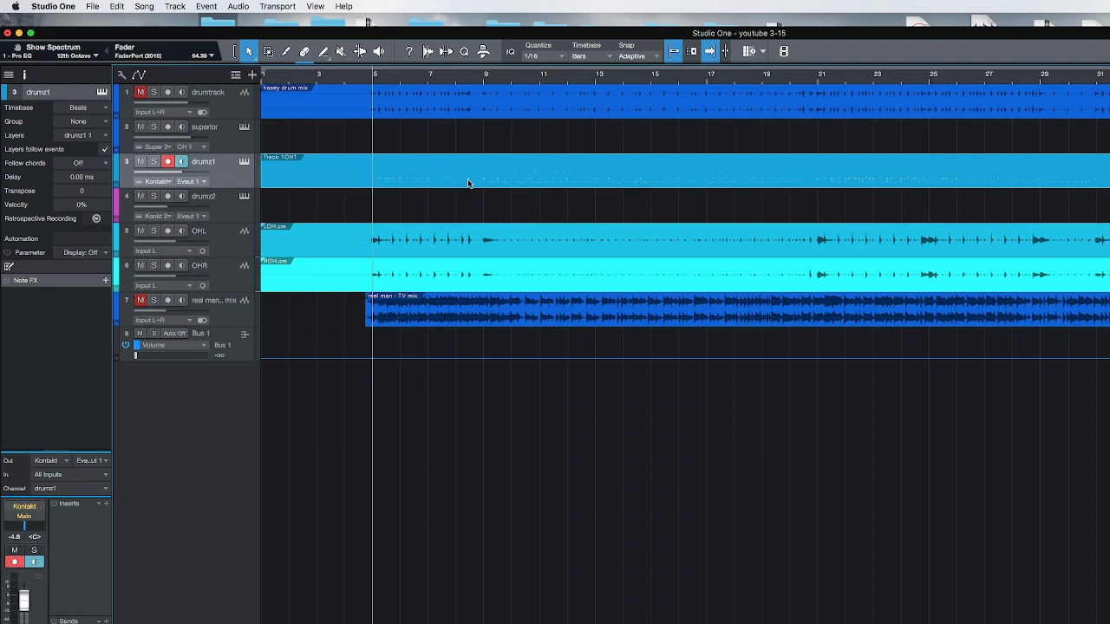
double_click(468, 182)
scroll(766, 457, right, 10)
scroll(767, 457, right, 2)
scroll(511, 579, right, 1)
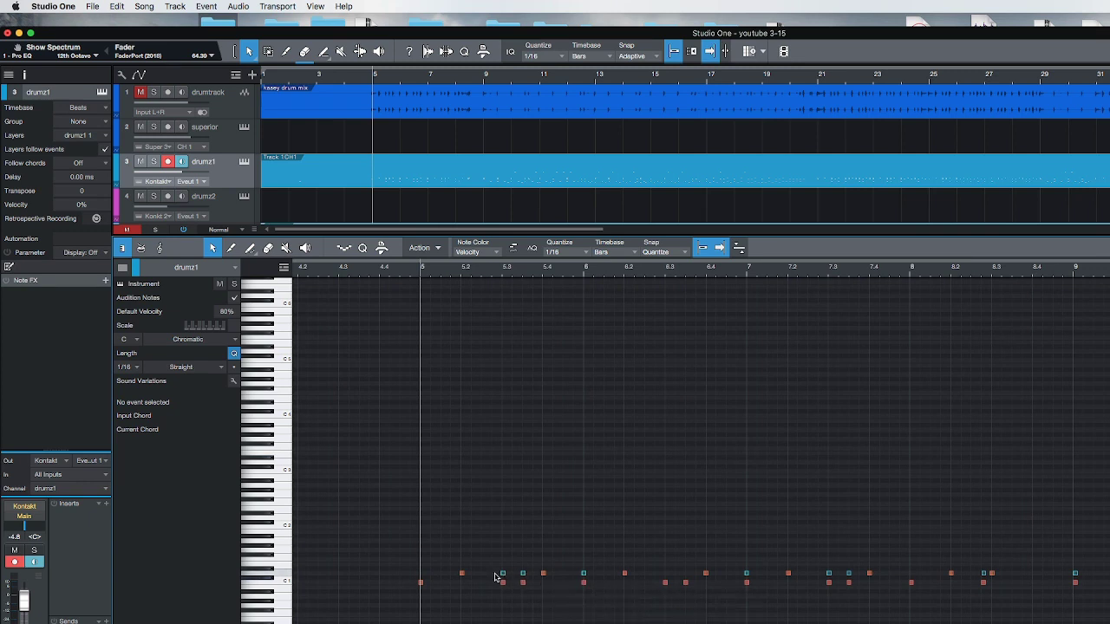
Delete the false low-velocity D1 snare notes that coincide with kick hits in bar 5 and at bar 6
click(524, 573)
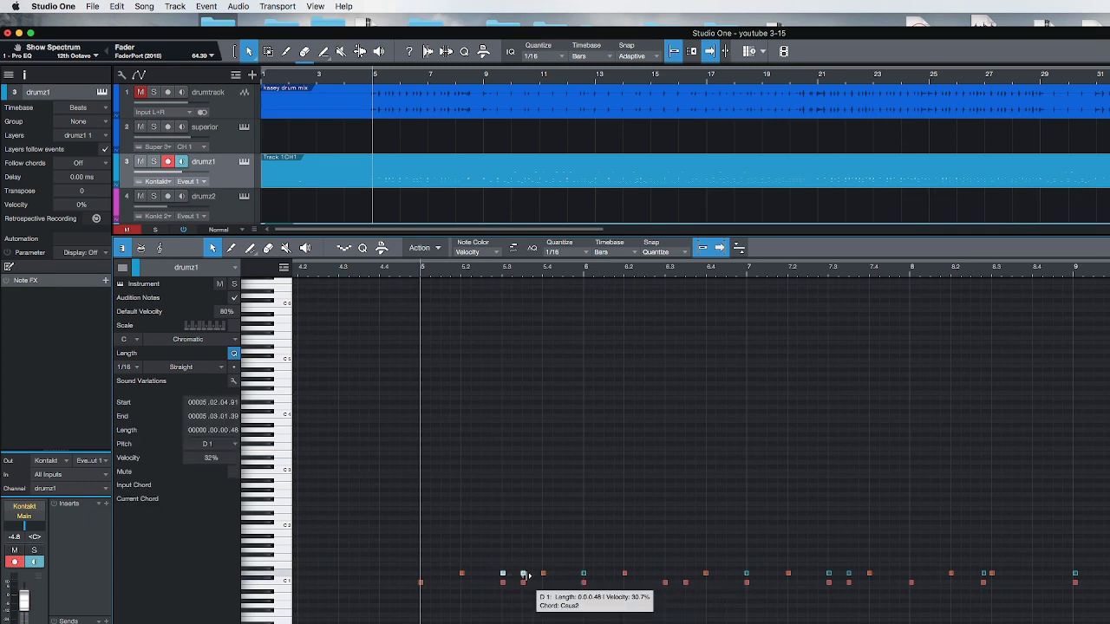
key(Delete)
click(583, 573)
key(Delete)
key(Delete)
Delete the false D1 snare notes that coincide with kick hits from bar 7 through bar 10
drag(752, 577, 855, 575)
key(Delete)
scroll(855, 575, right, 4)
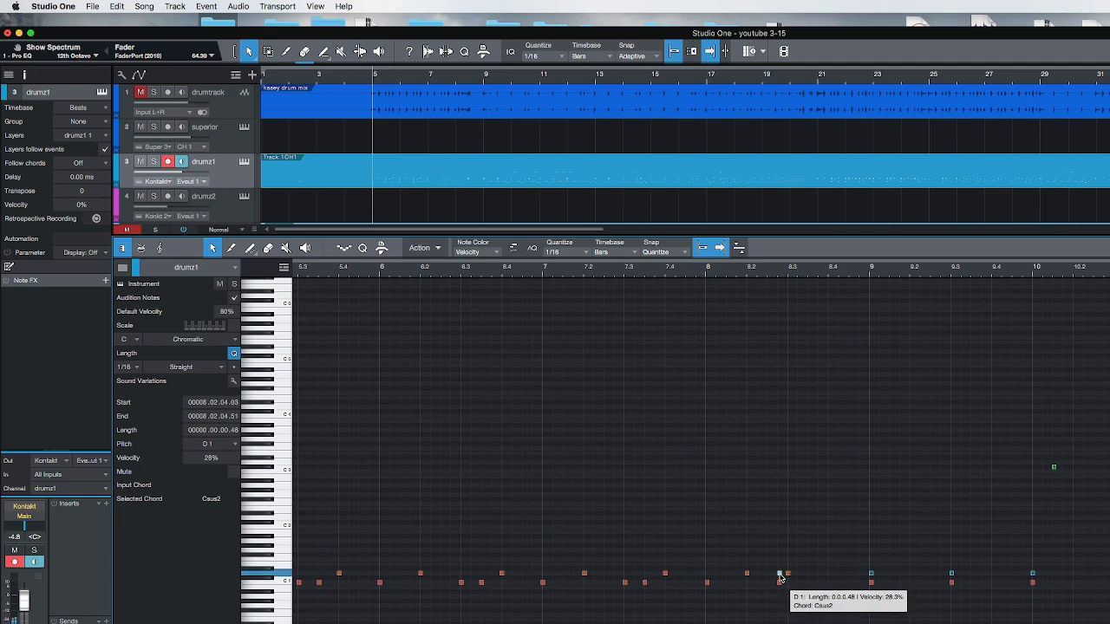
key(Delete)
drag(849, 575, 1109, 577)
key(Delete)
Delete the false D1 snare notes that coincide with kick hits from bar 12 through bar 16
scroll(1089, 565, right, 10)
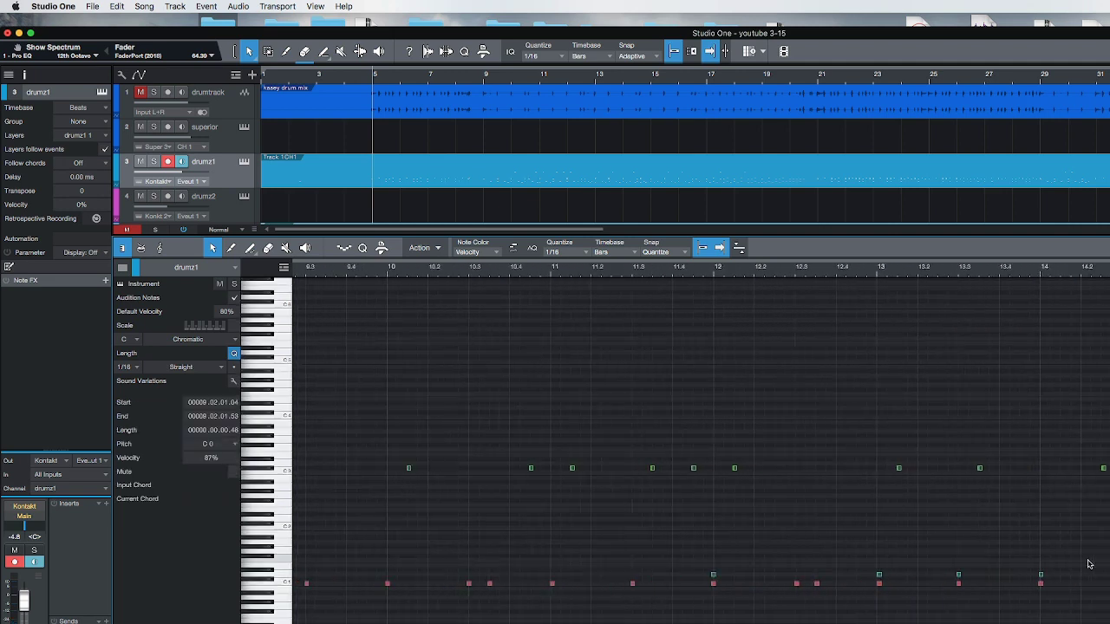
drag(580, 577, 1044, 581)
key(Delete)
scroll(1043, 581, right, 6)
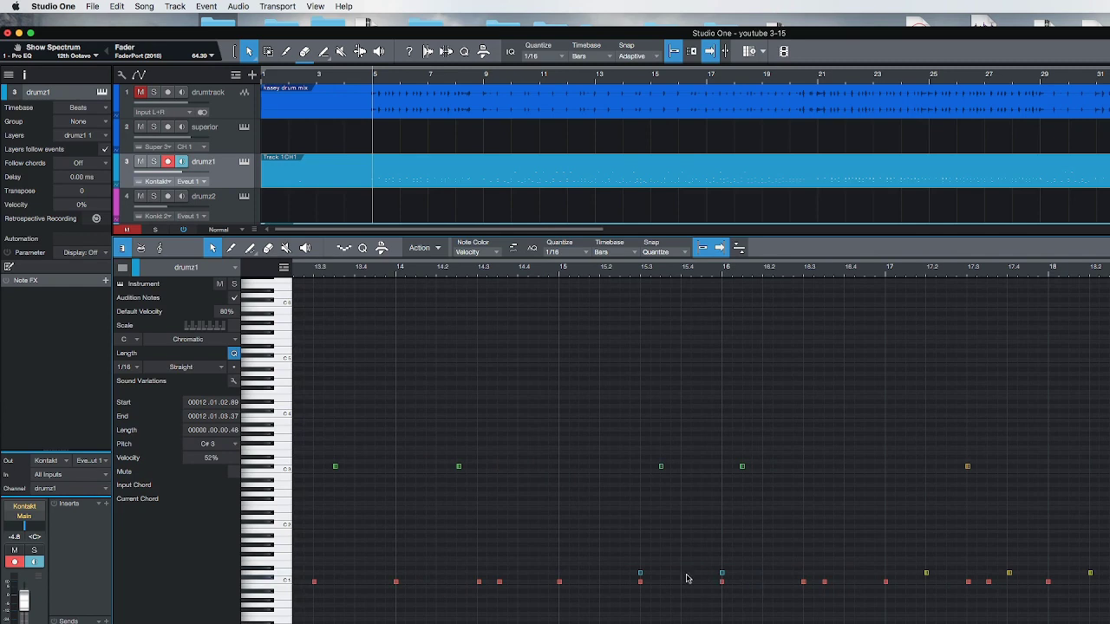
drag(625, 574, 664, 579)
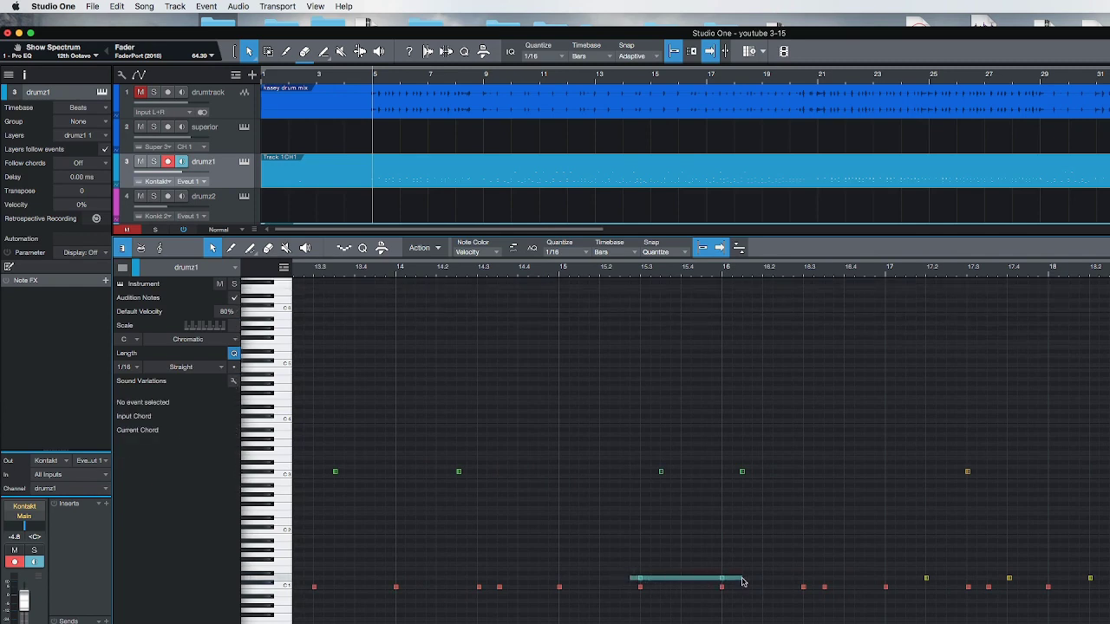
drag(742, 581, 744, 580)
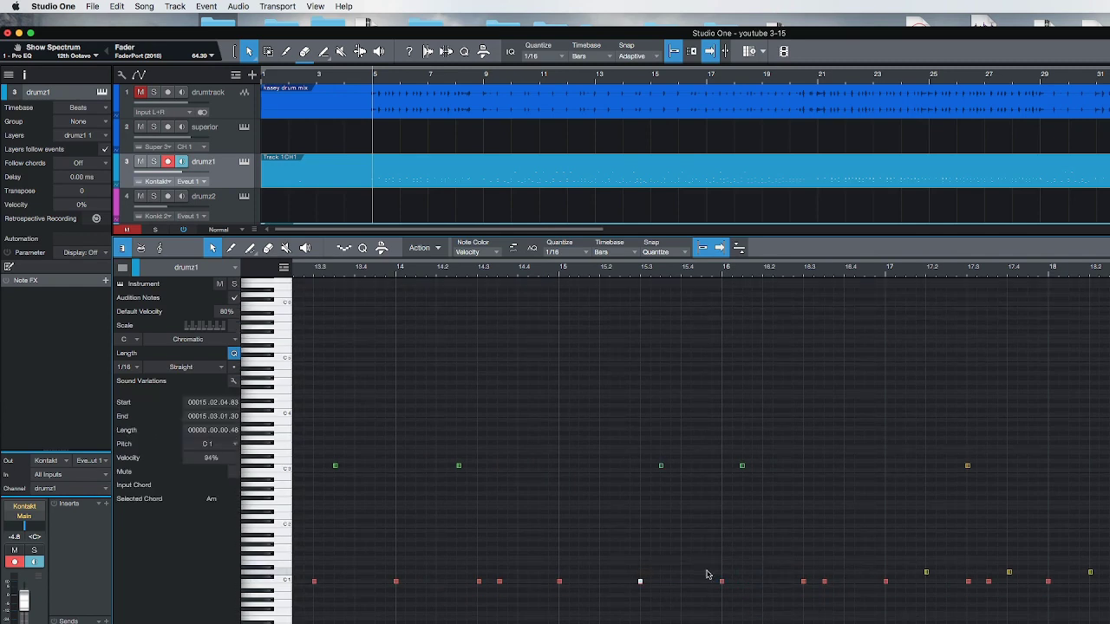
Delete the false D1 snare notes over the kick hits at bar 21 and at 21.3
scroll(840, 603, right, 10)
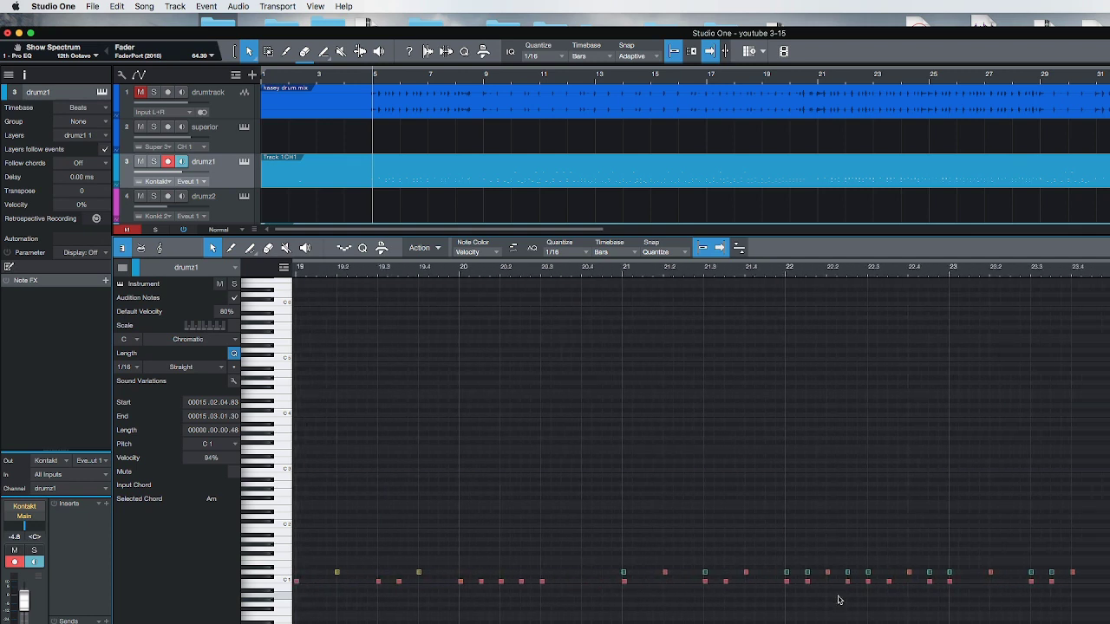
click(623, 573)
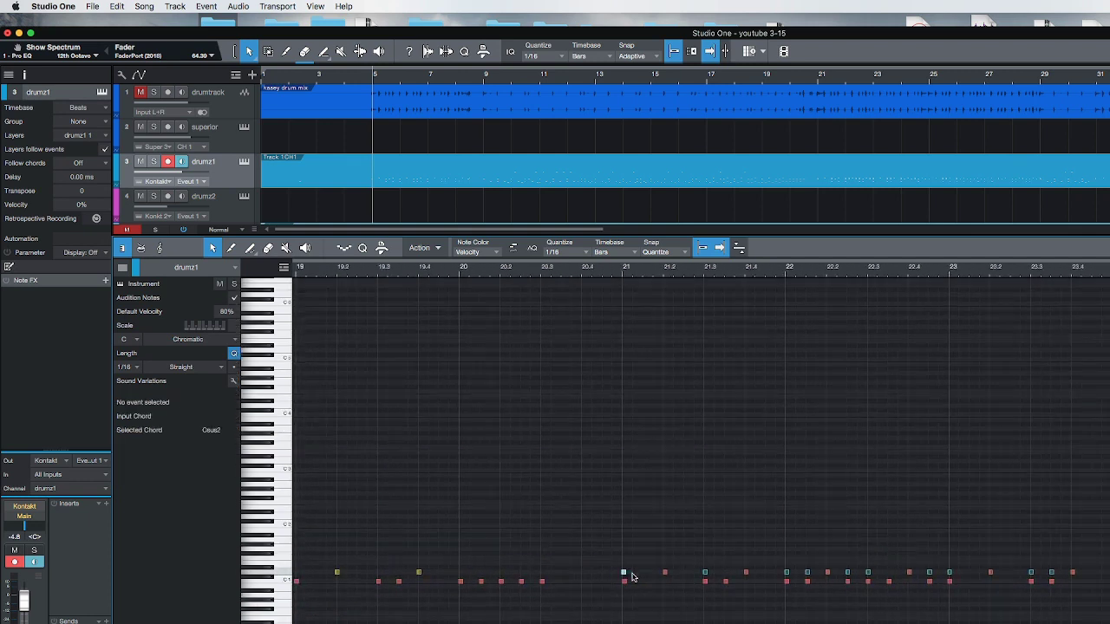
click(625, 581)
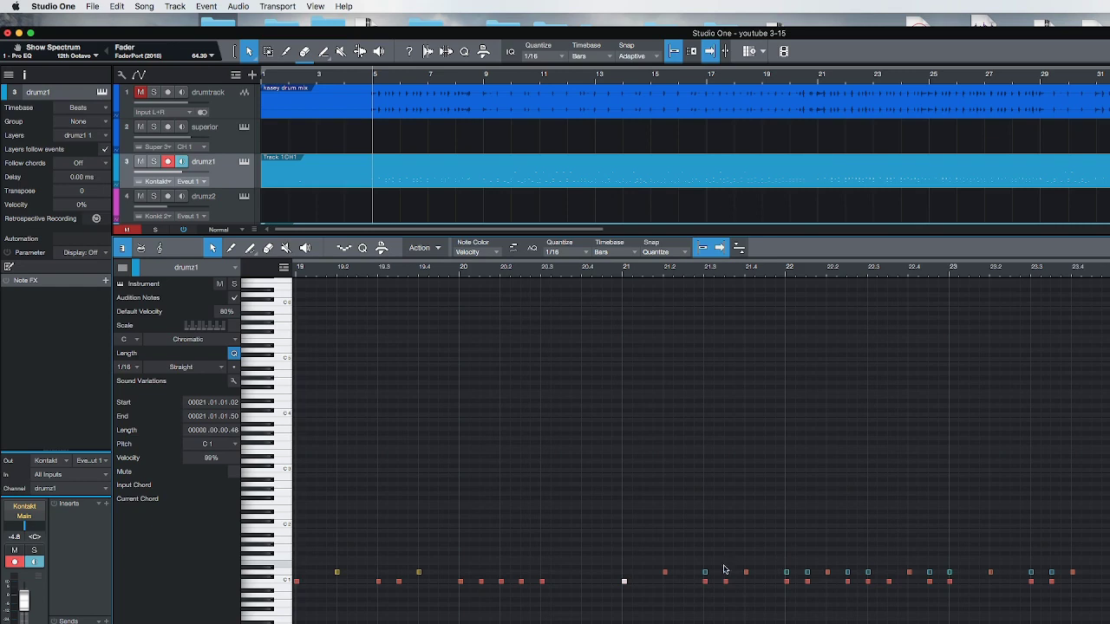
click(705, 572)
scroll(689, 568, left, 20)
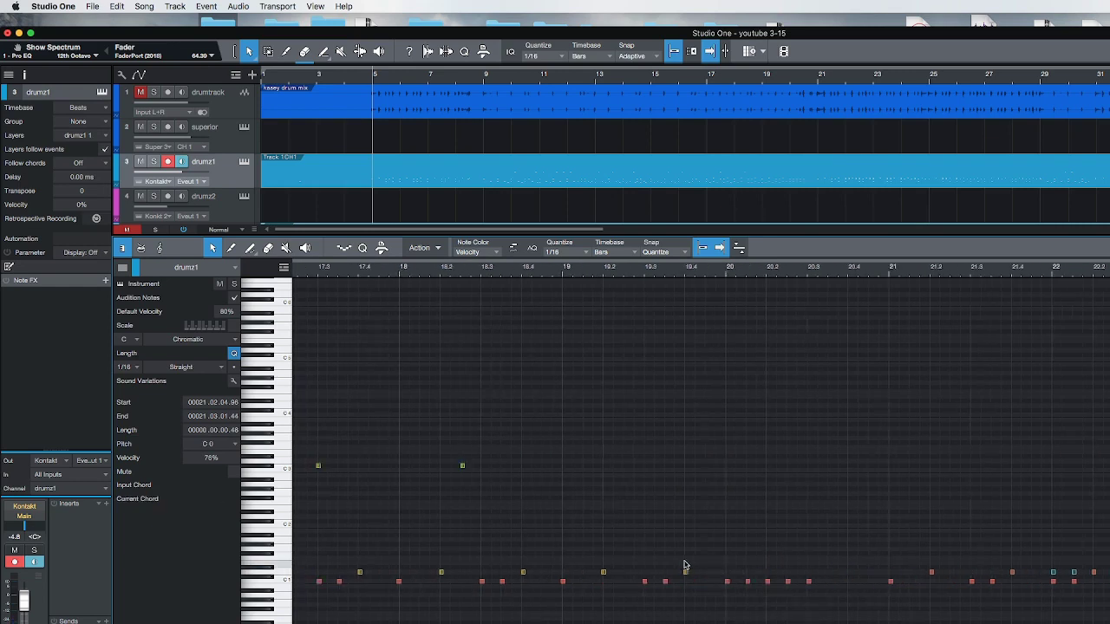
Play back the cleaned-up drumz1 notes from bar 5 and replay the passage around bar 7
scroll(684, 563, left, 8)
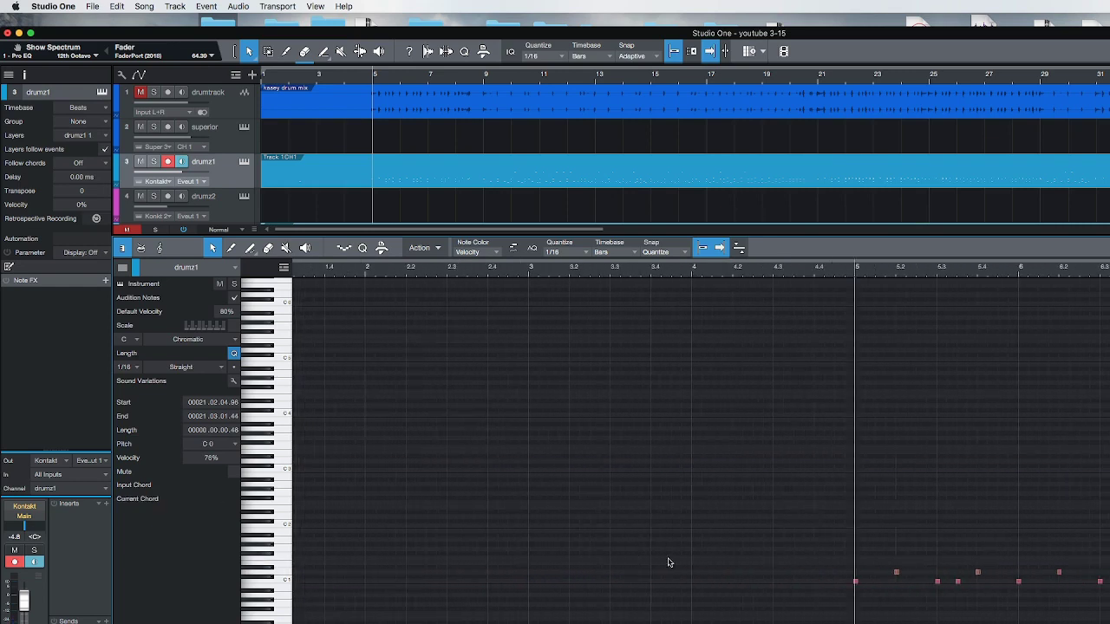
click(678, 553)
key(space)
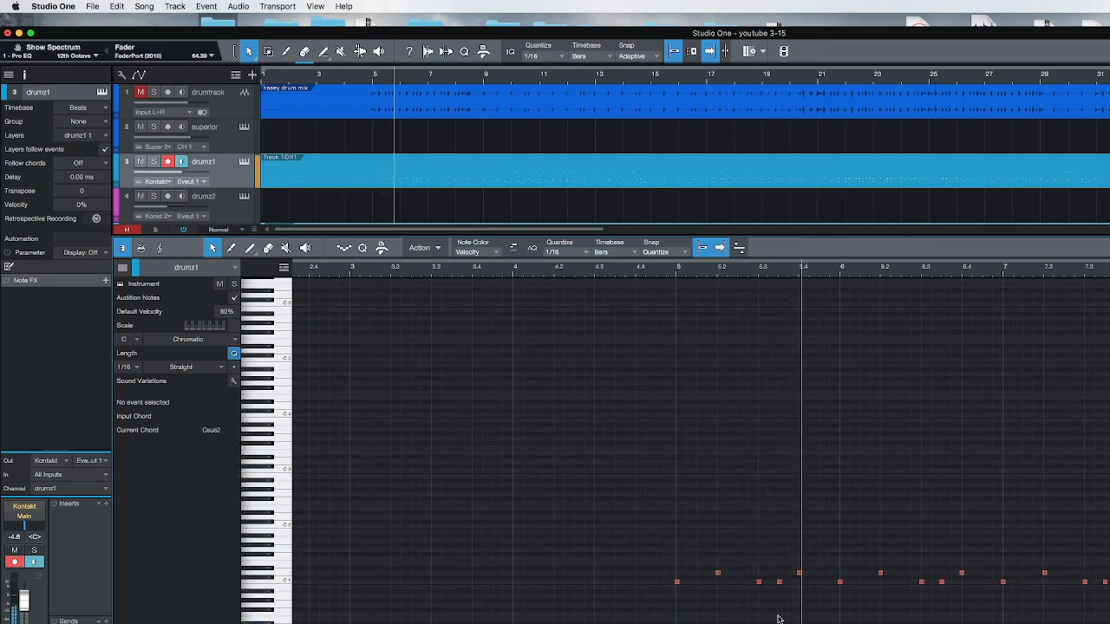
scroll(958, 621, right, 2)
scroll(959, 621, right, 10)
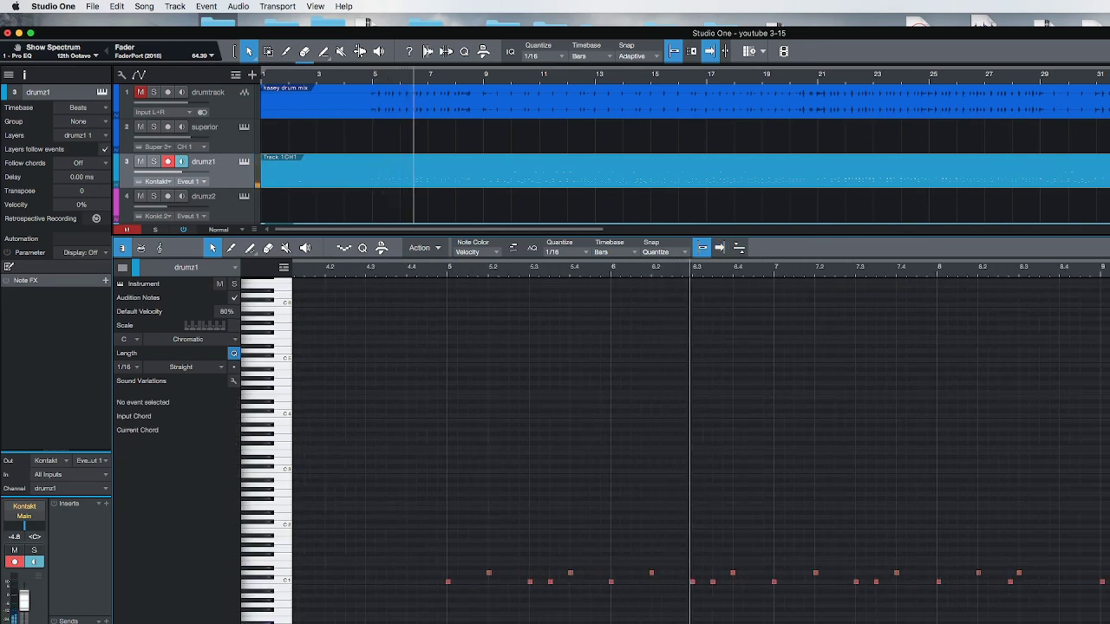
scroll(959, 622, right, 2)
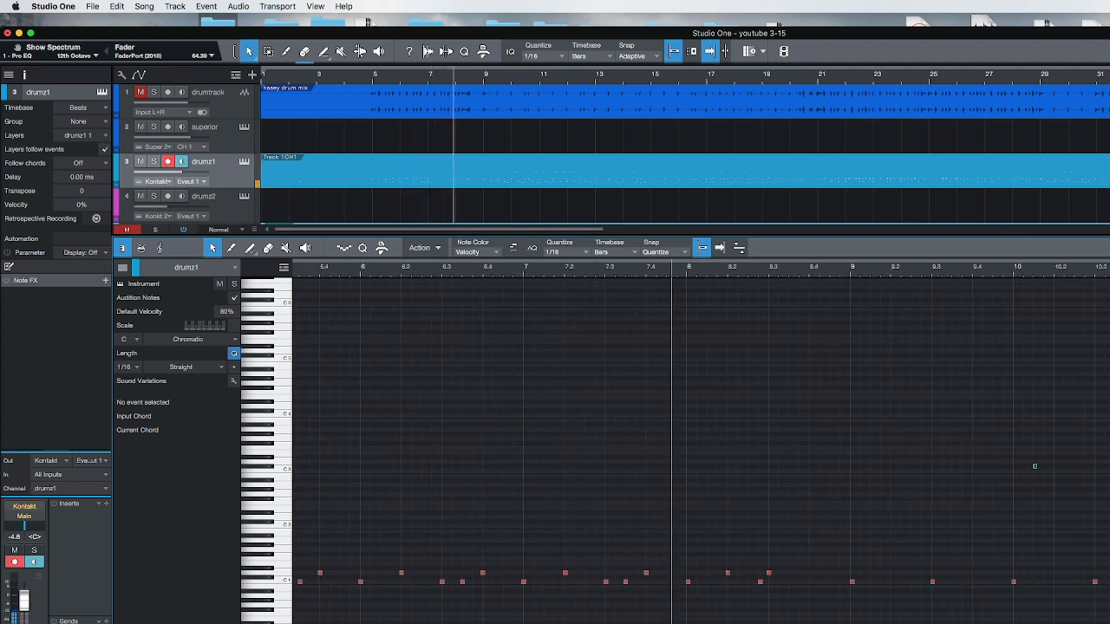
key(space)
click(599, 618)
key(space)
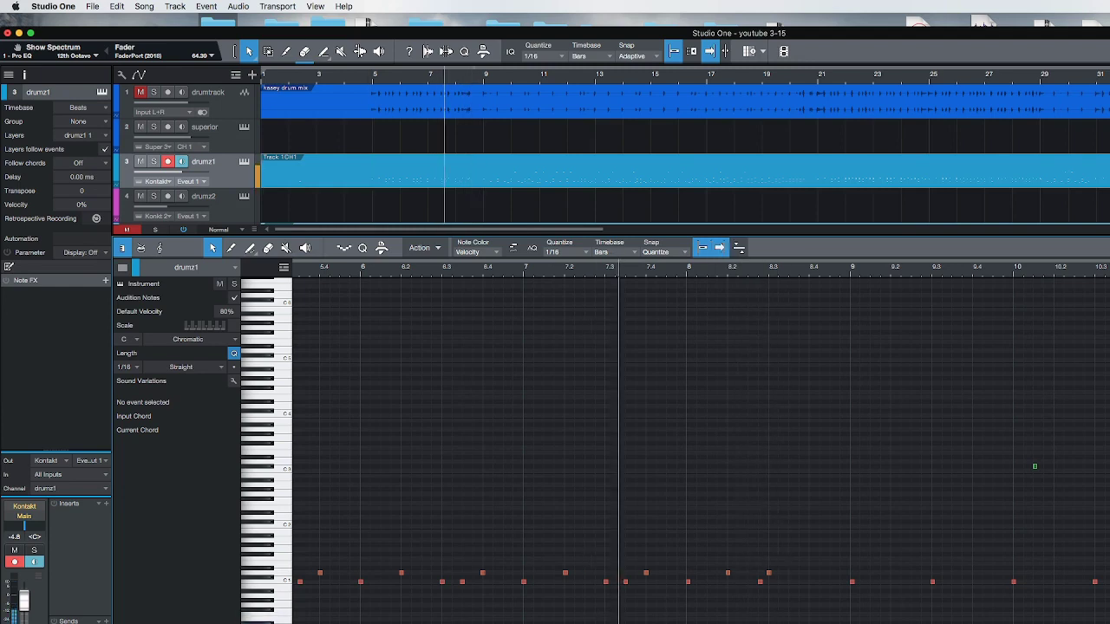
key(space)
click(626, 622)
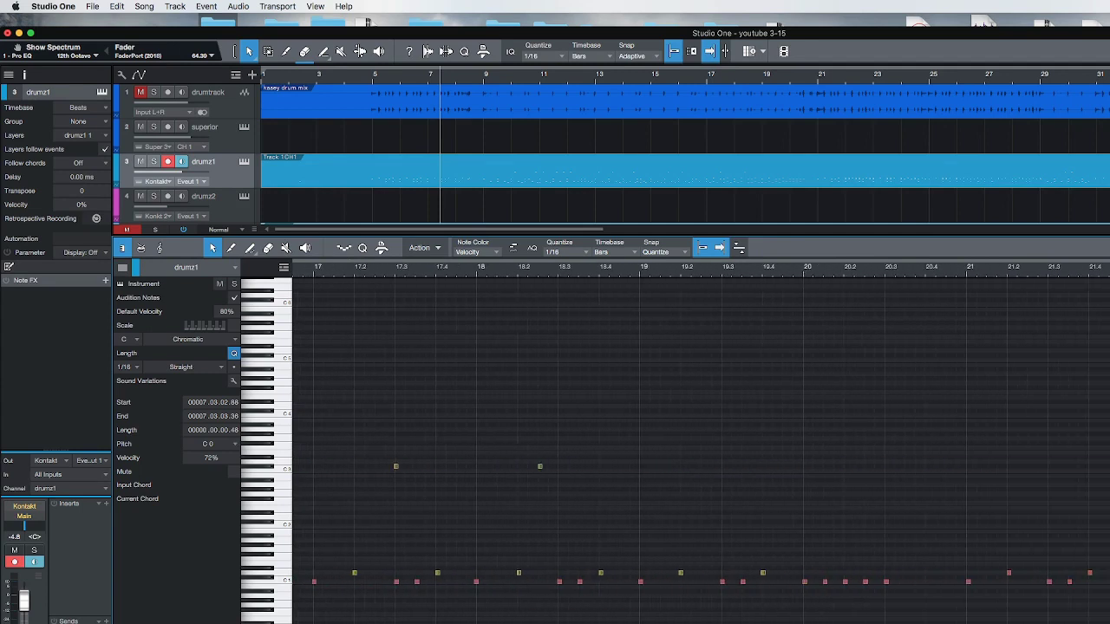
Examine the drumz1 notes as far as bar 35, then play back the early bars
scroll(700, 451, right, 2)
scroll(701, 451, right, 20)
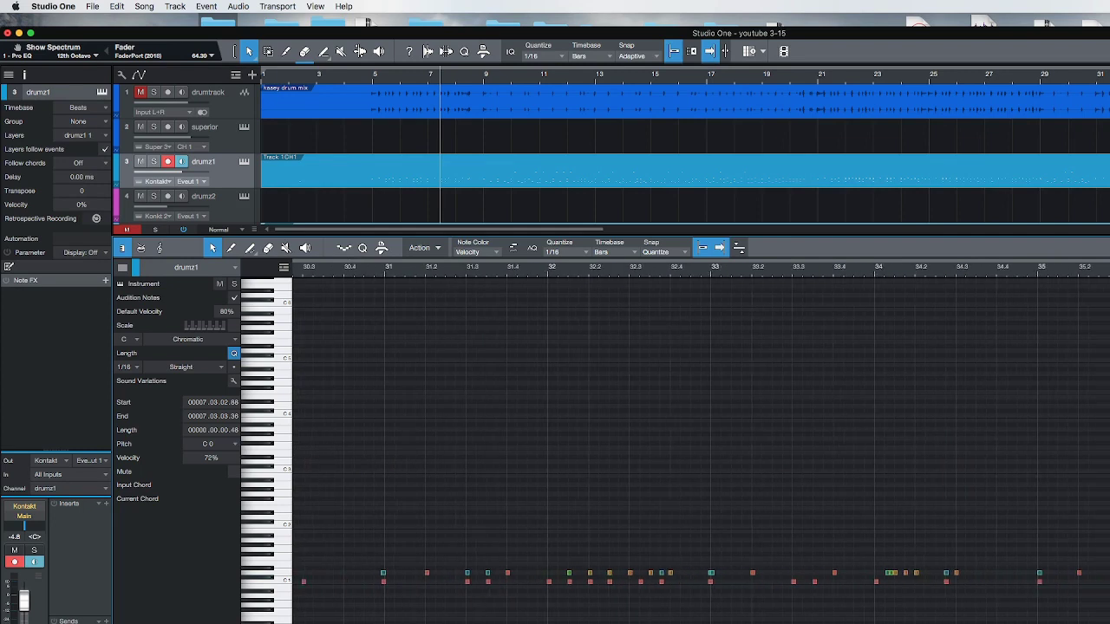
scroll(701, 450, left, 20)
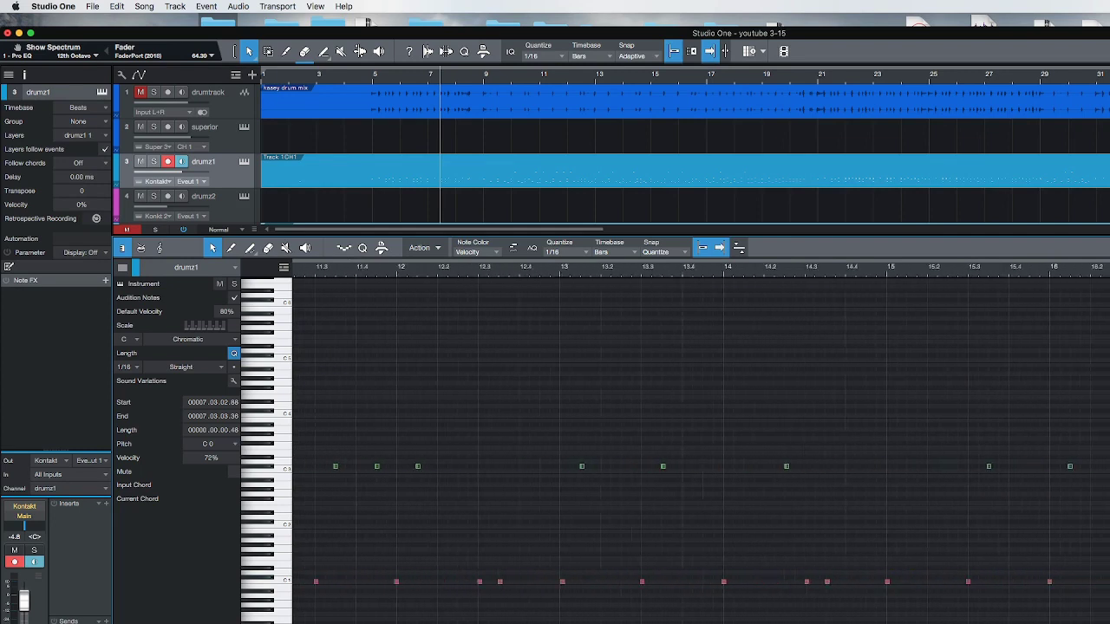
click(928, 276)
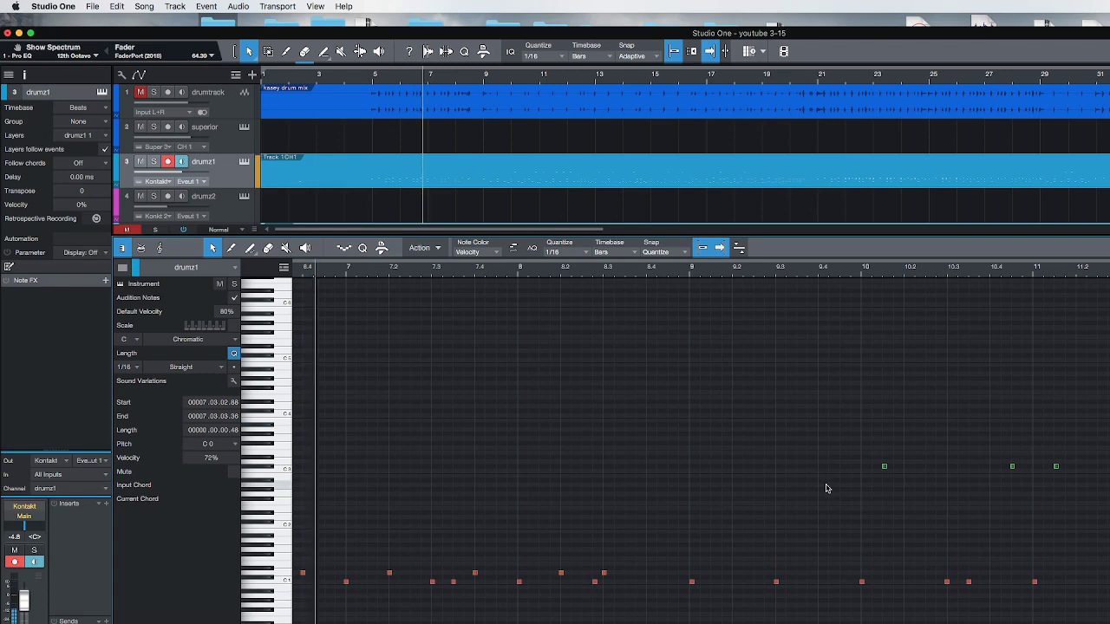
key(space)
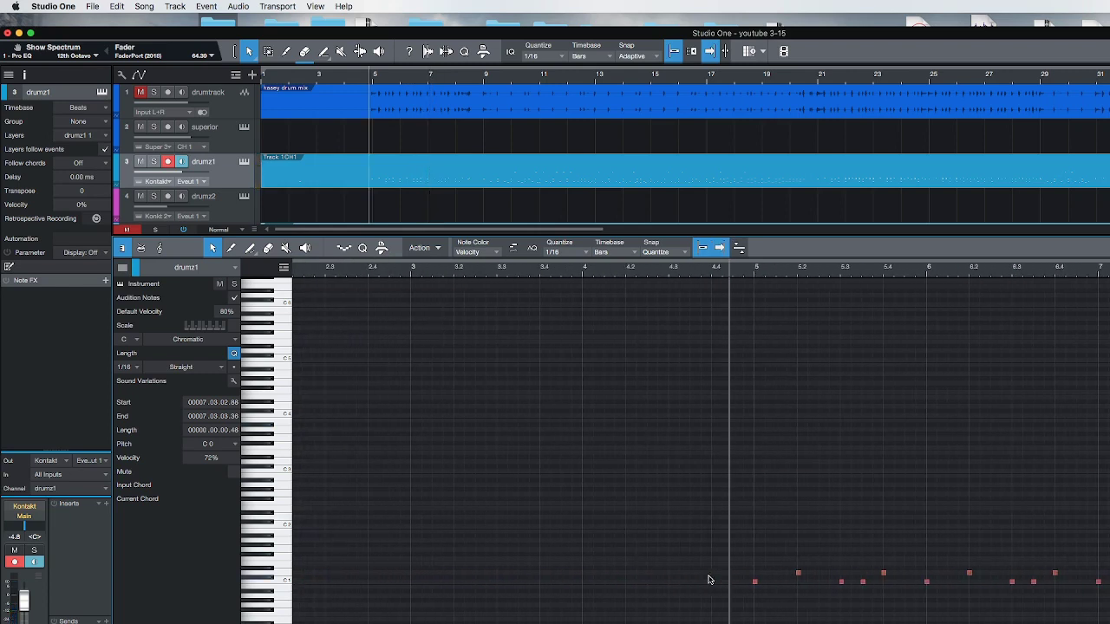
Select all D1 snare notes in drumz1 and set their velocity to 95%
click(799, 573)
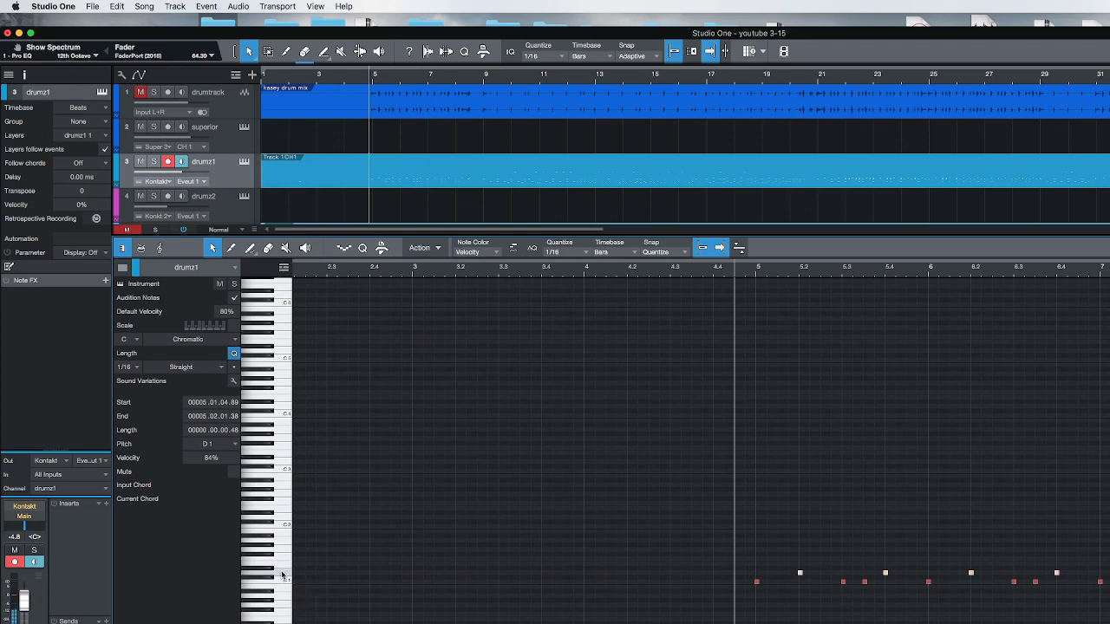
double_click(755, 580)
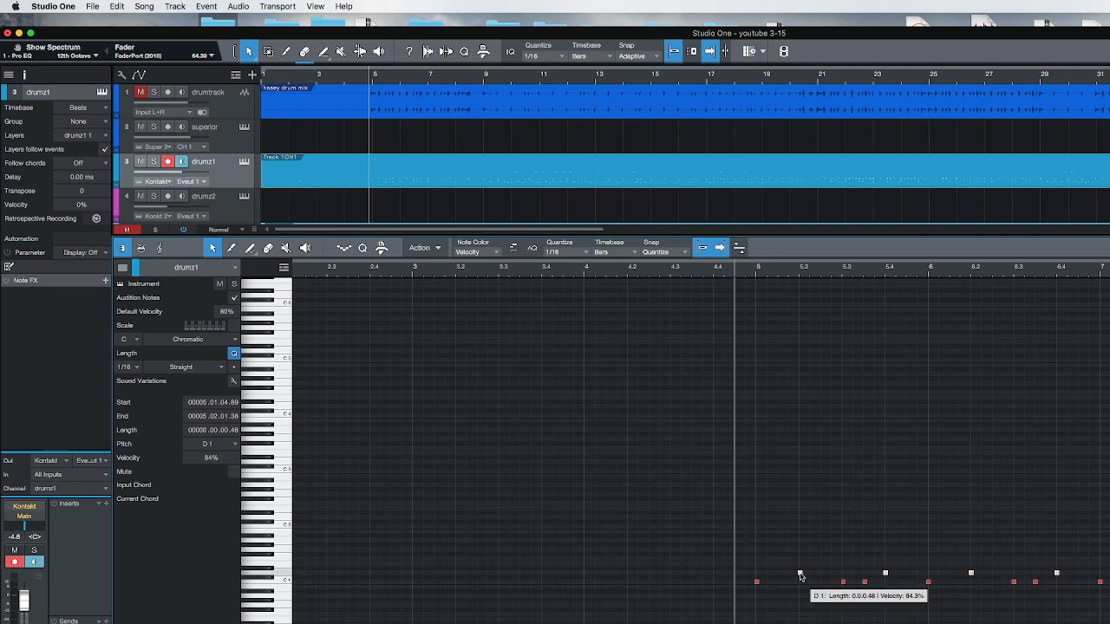
right_click(800, 577)
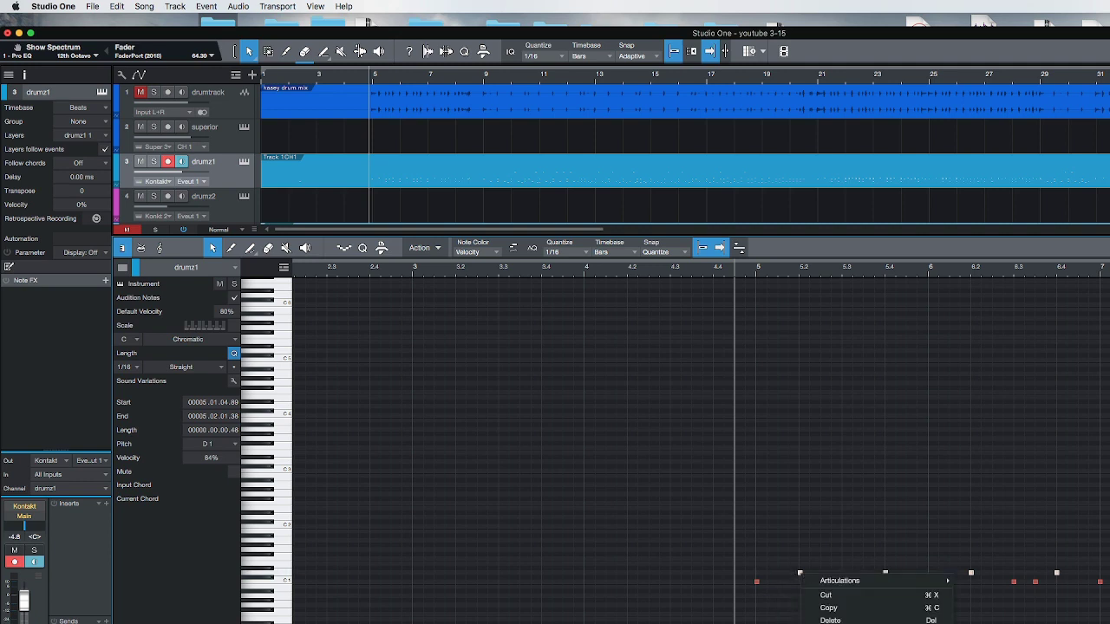
click(837, 622)
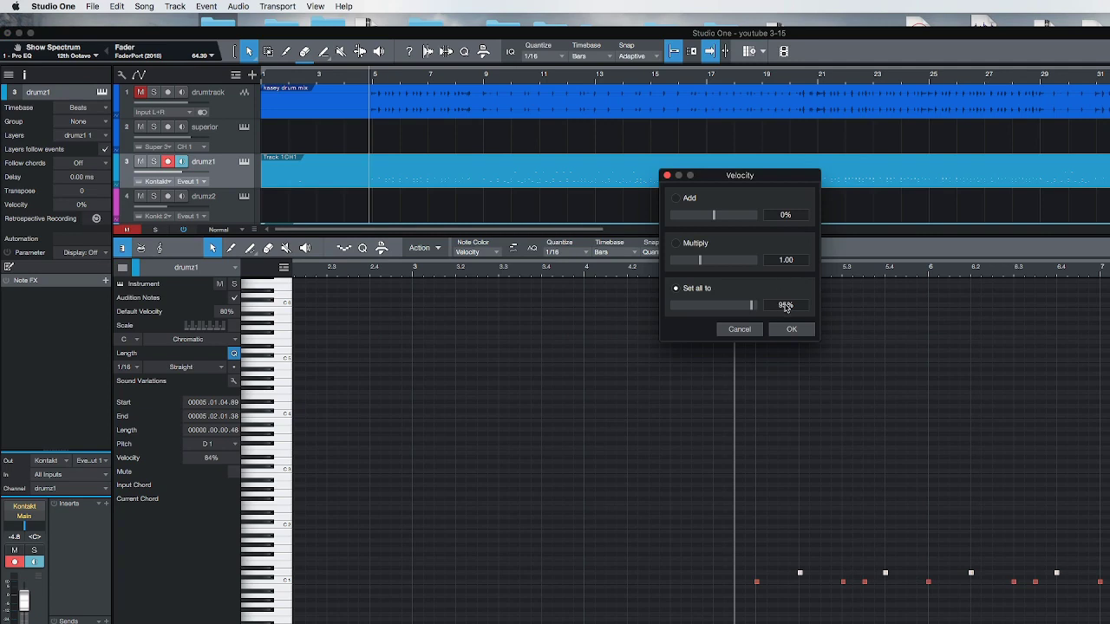
click(792, 330)
Play back the adjusted snare hits from bar 5 and close the note editor
key(space)
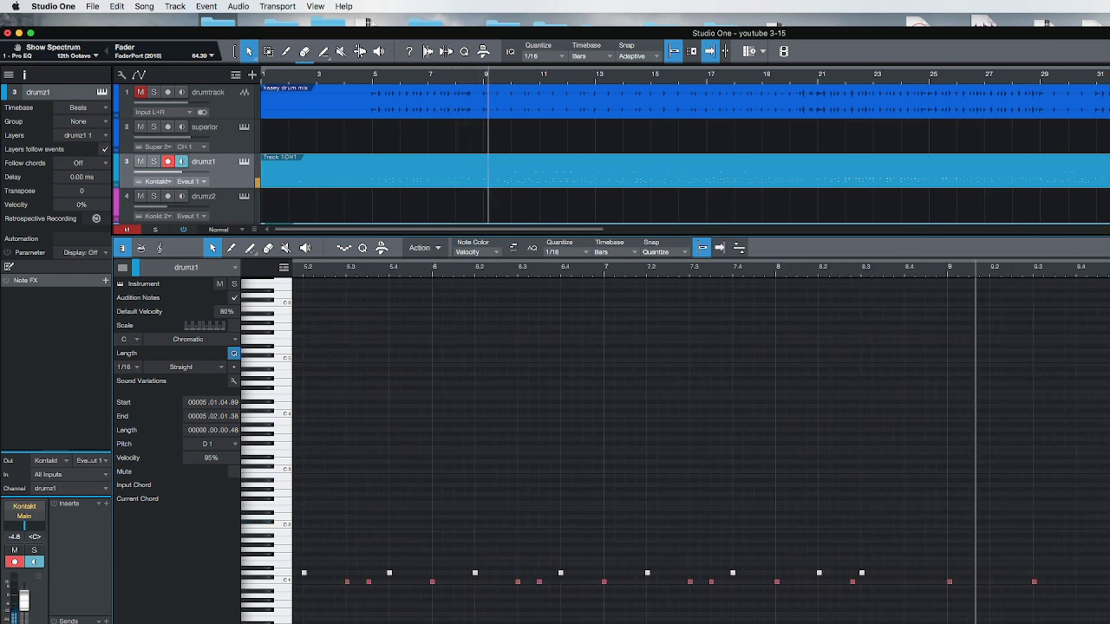
key(F2)
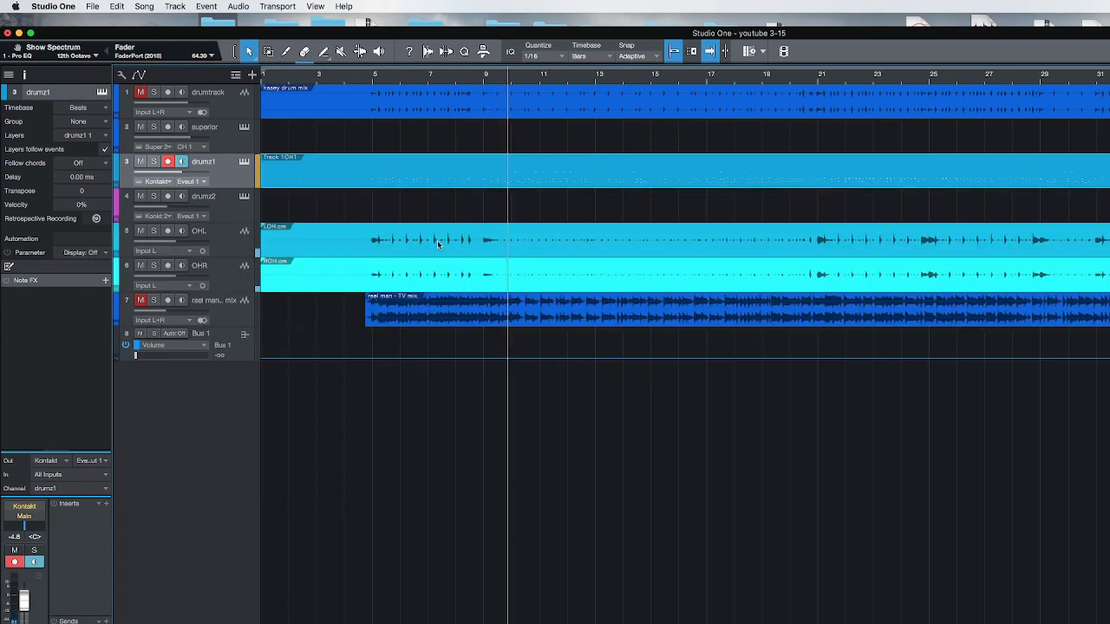
key(space)
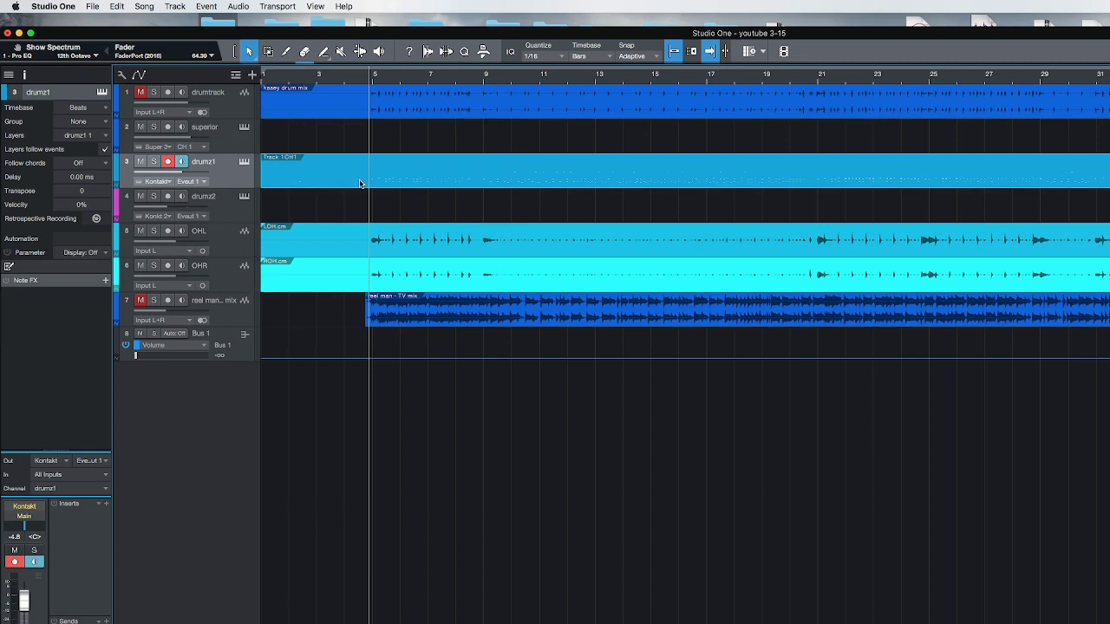
Copy the drumz1 MIDI event to the drumz2 track, and open drumz2's Kontakt instrument with the track disarmed for recording
drag(360, 183, 360, 195)
click(244, 196)
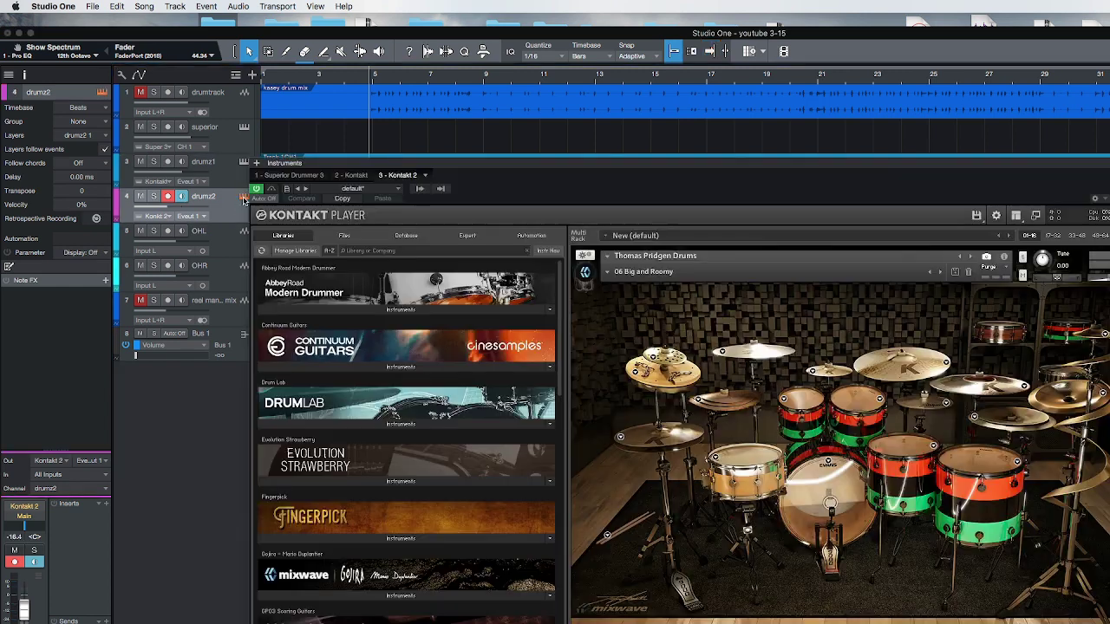
click(167, 196)
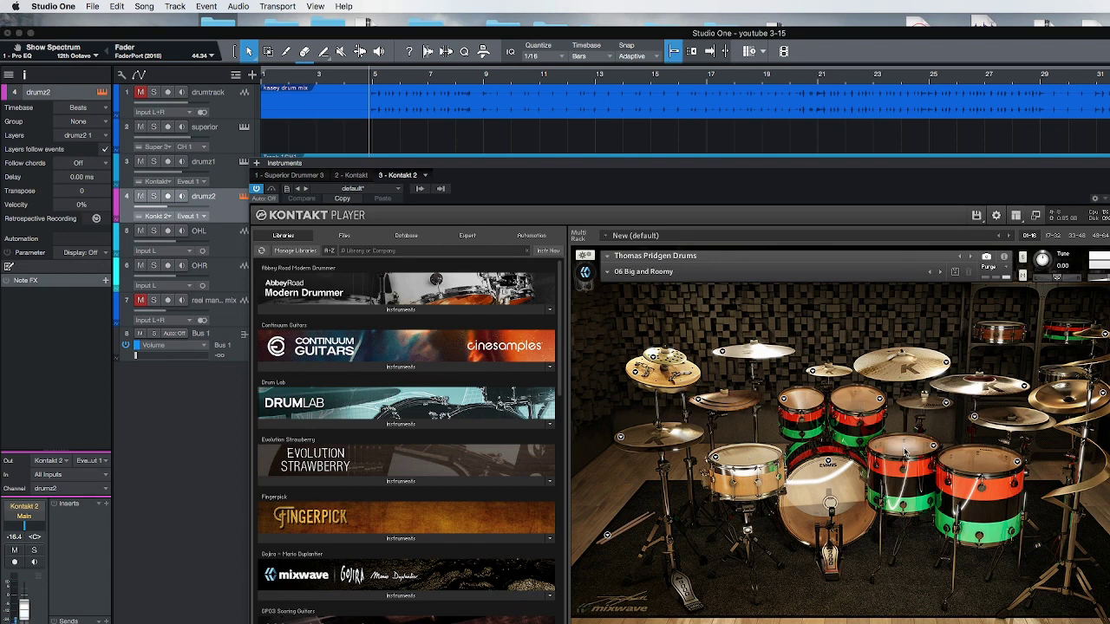
Audition the snare of the Thomas Pridgen Drums kit several times
click(742, 463)
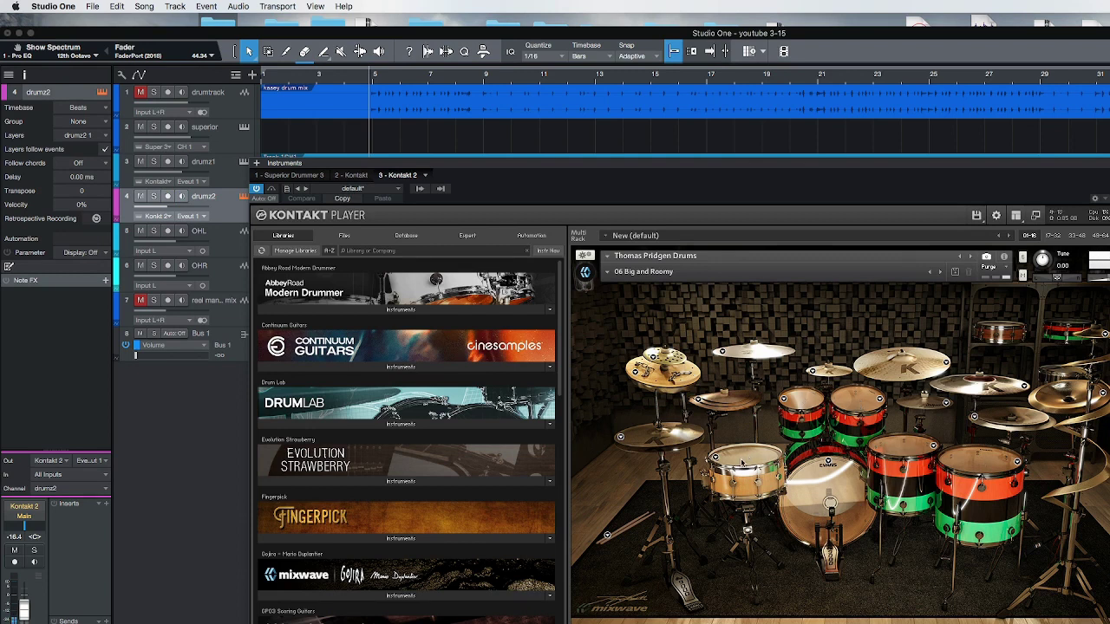
click(742, 462)
click(746, 460)
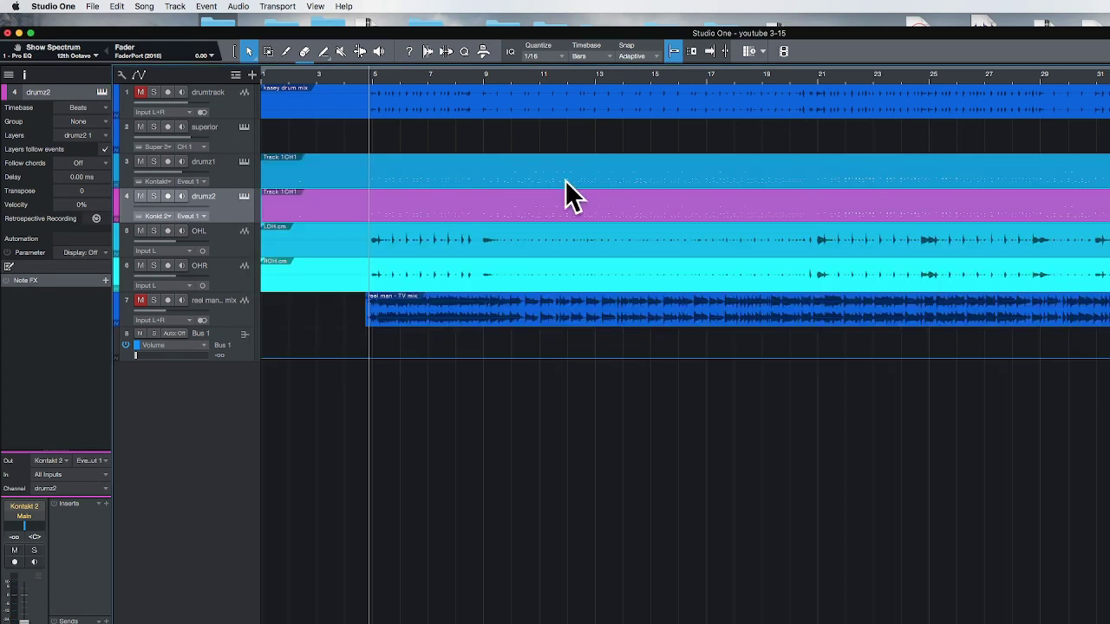
Play both drum kits together with the overheads from bar 5 and bring the drumz2 level to -9.2 dB
key(space)
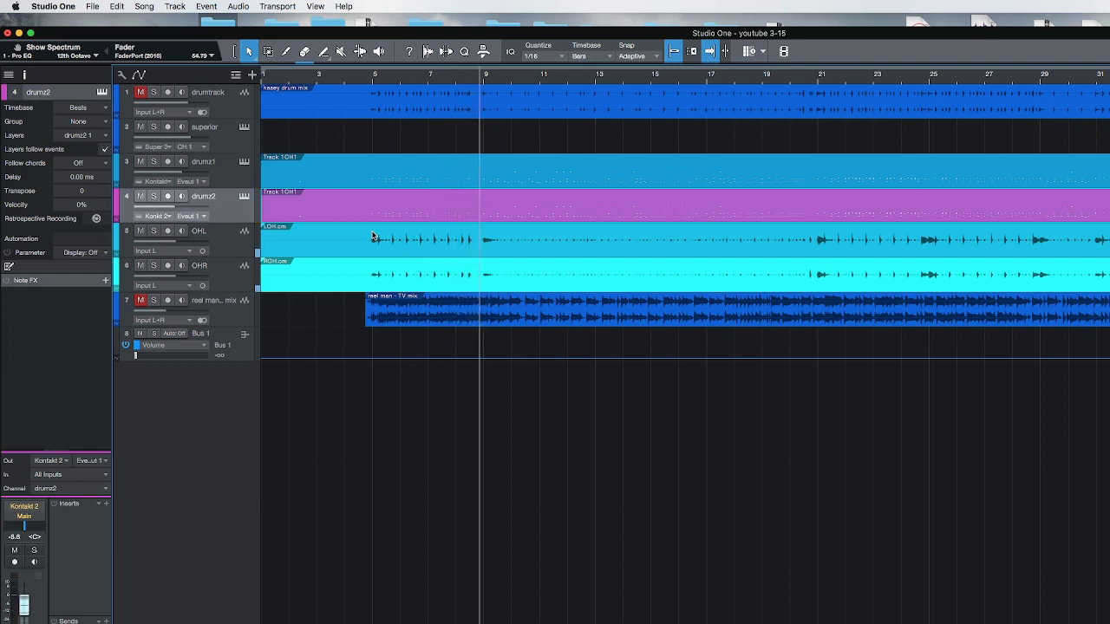
key(space)
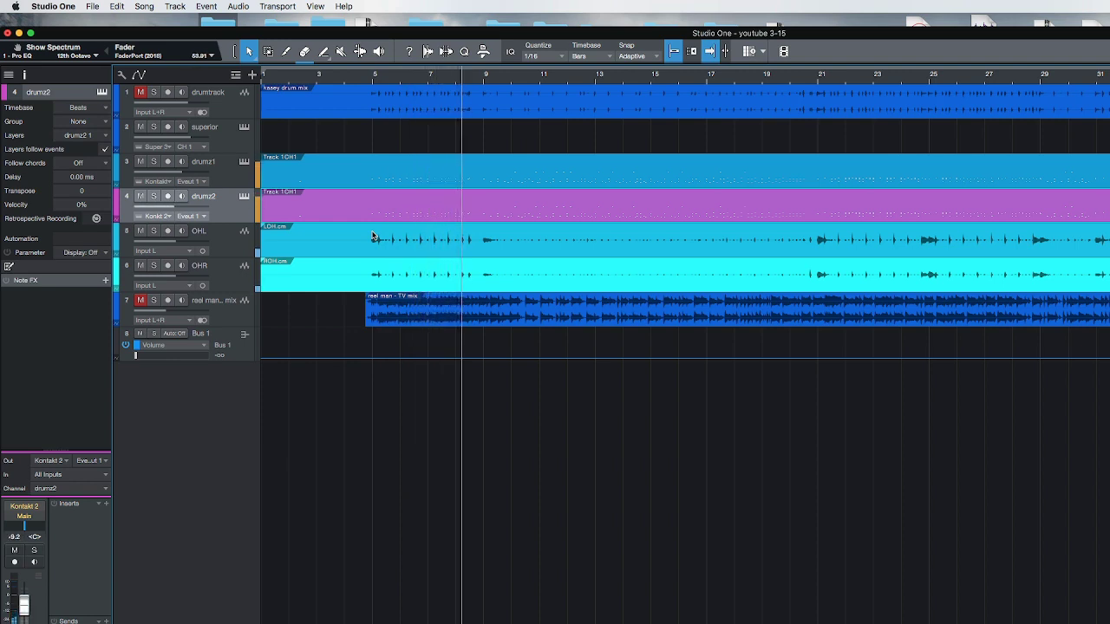
key(space)
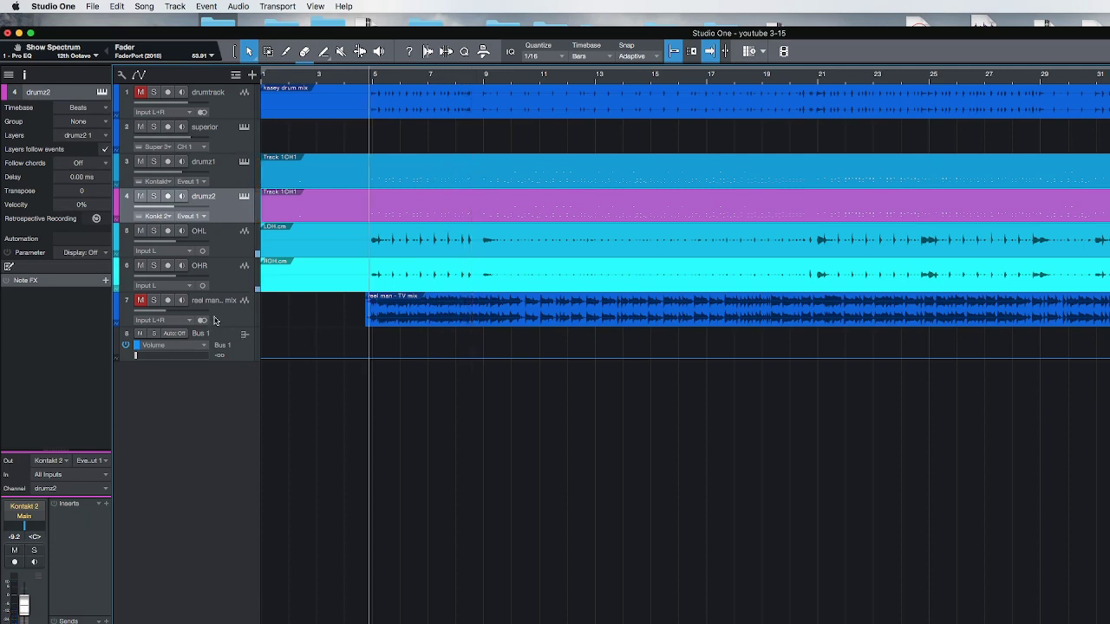
Select the OHL and OHR overhead tracks and their Bus 1, and raise the bus volume to +2.7 dB during playback
click(227, 247)
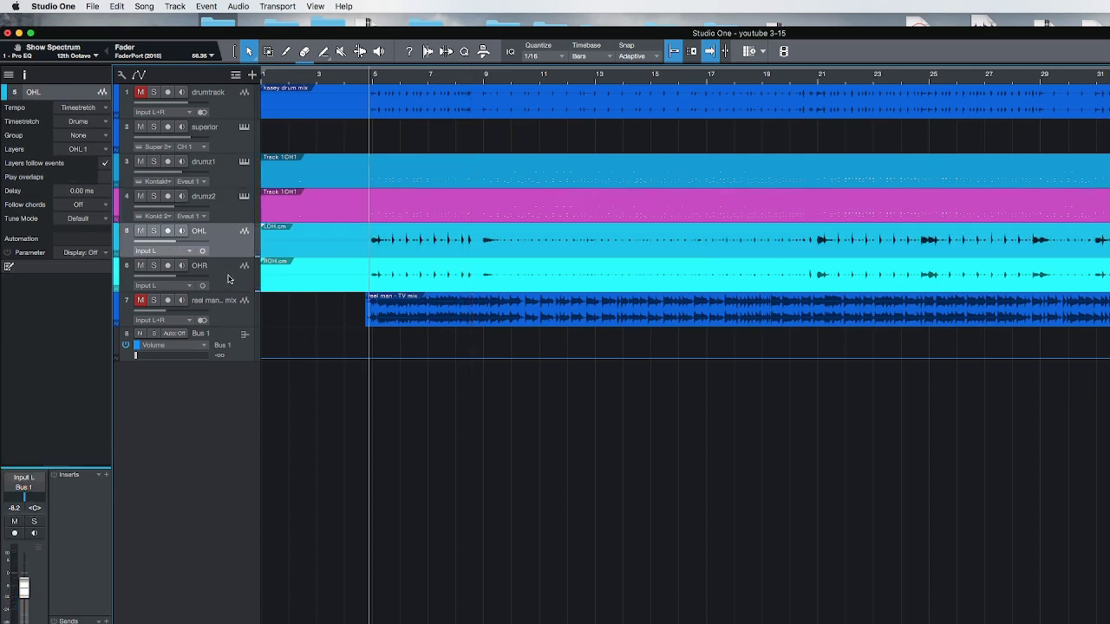
shift+click(228, 279)
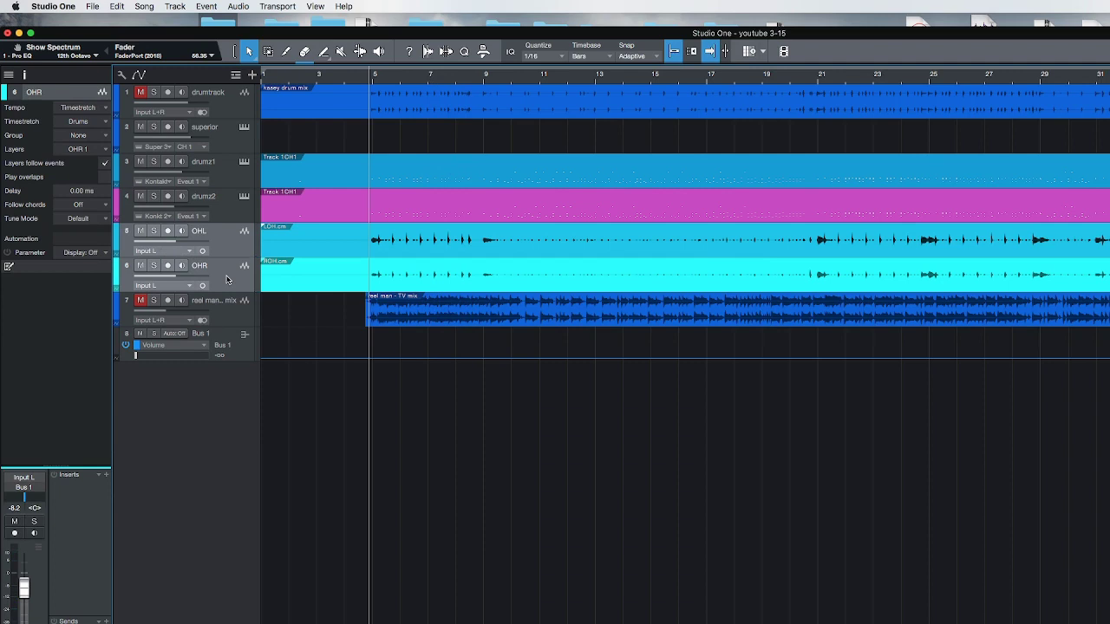
click(227, 341)
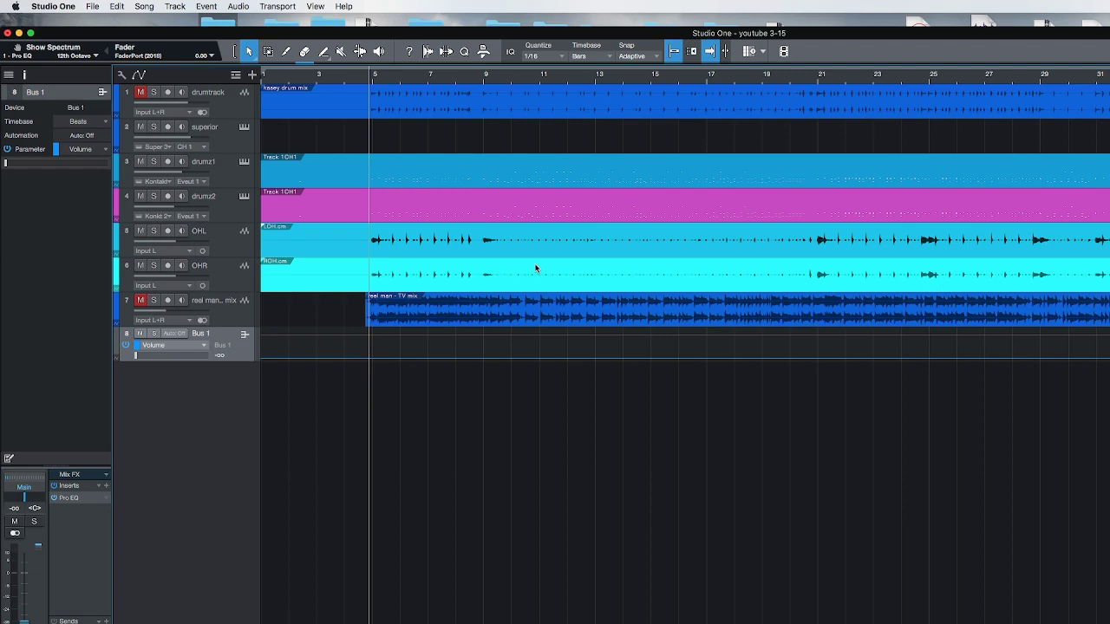
key(space)
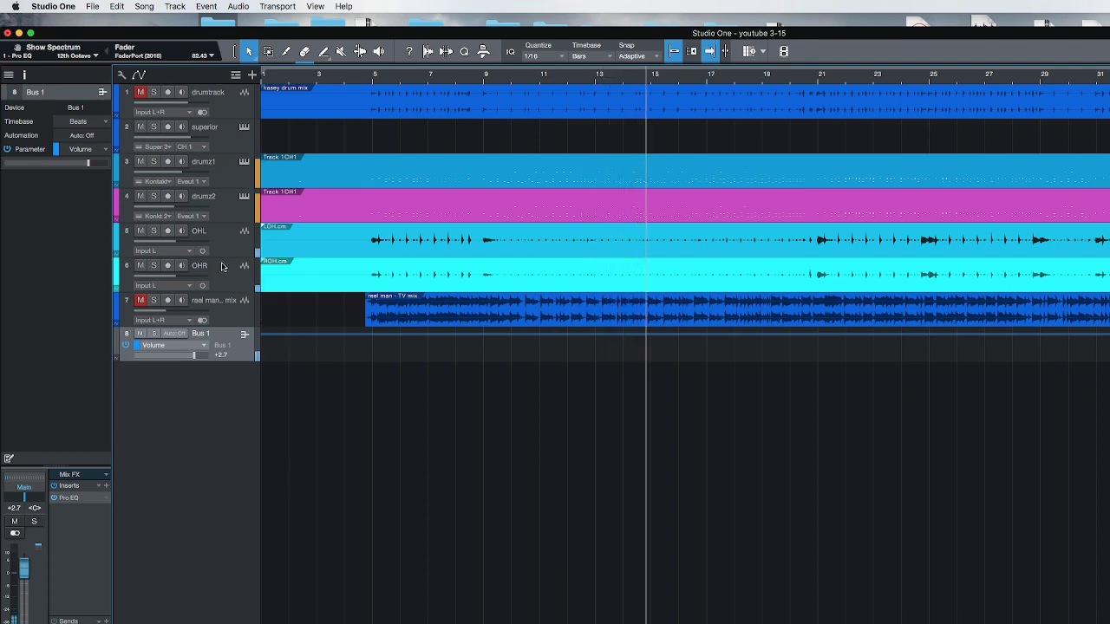
Solo the TV mix track, show the Kontakt kits of drumz1 and drumz2, and close the instrument window
click(154, 300)
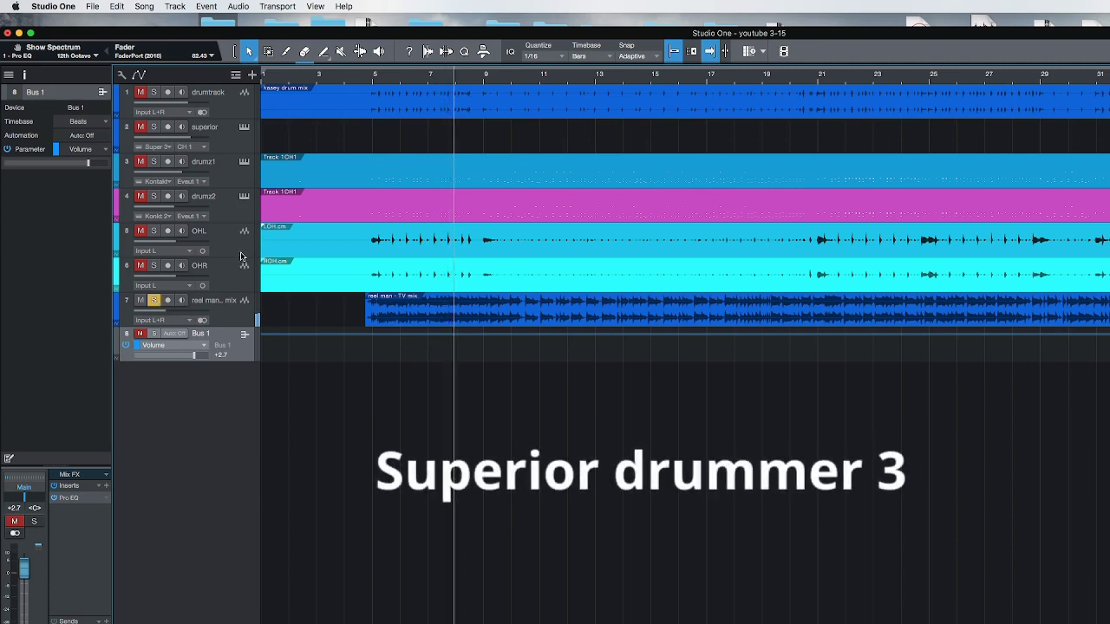
click(243, 163)
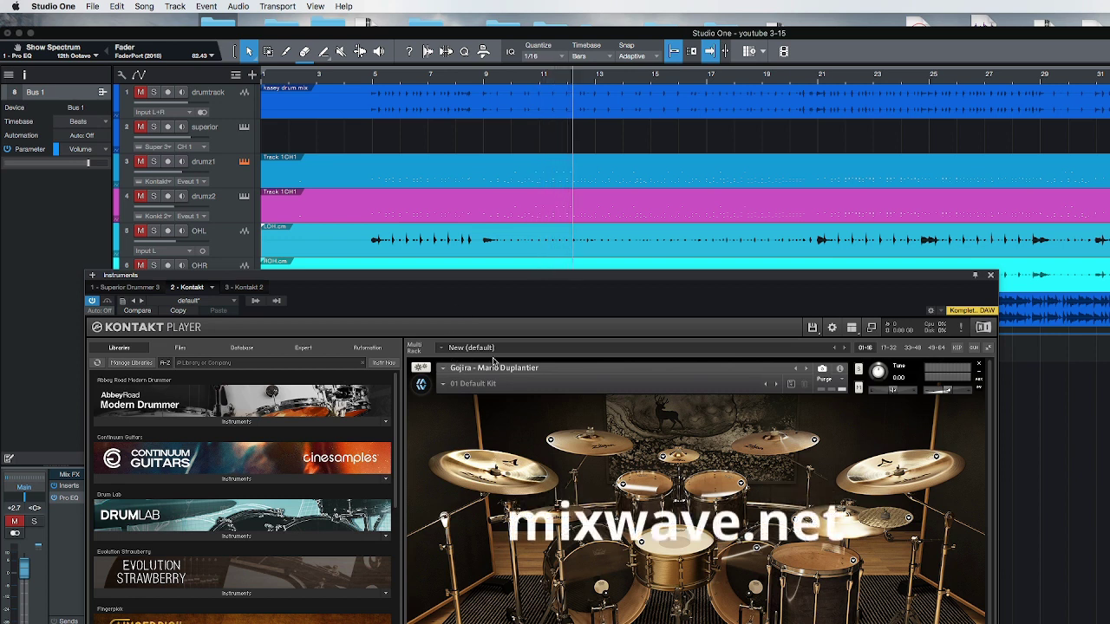
click(246, 198)
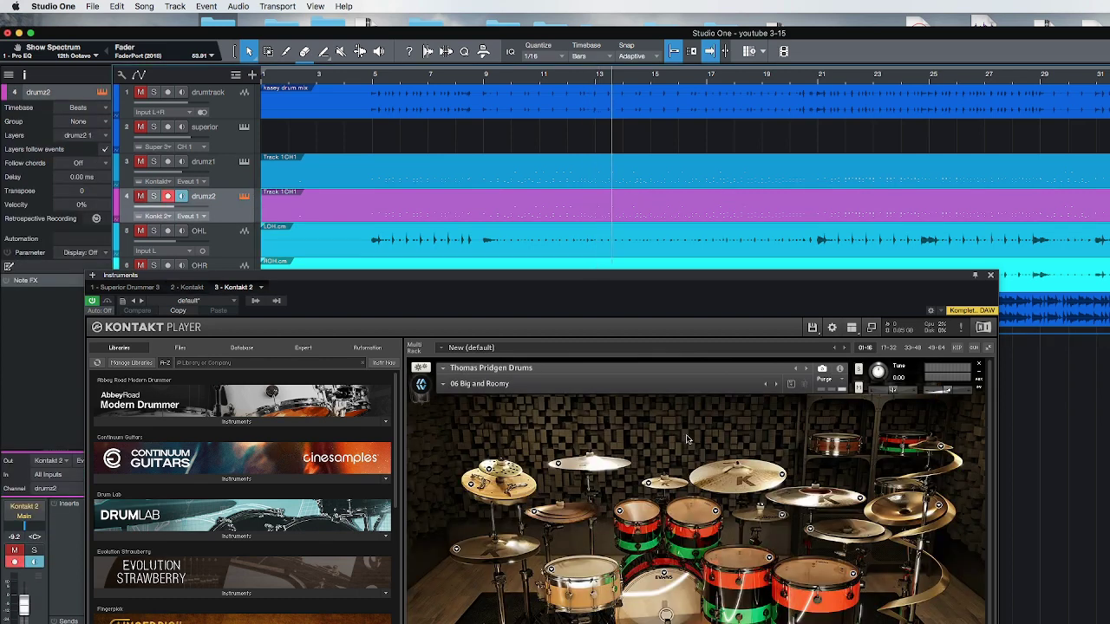
click(991, 275)
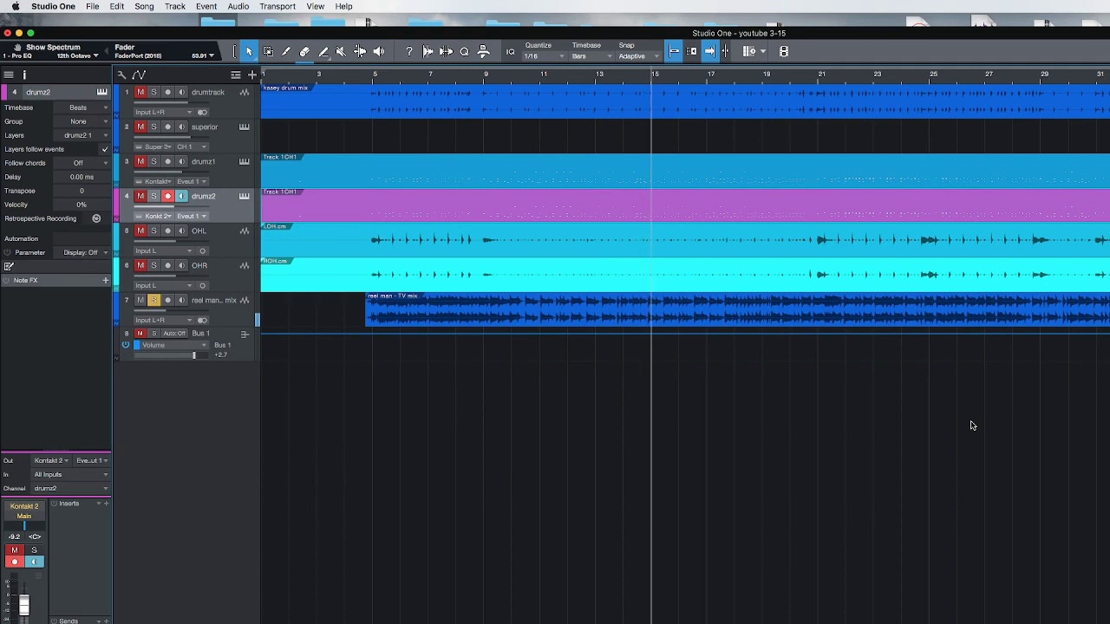